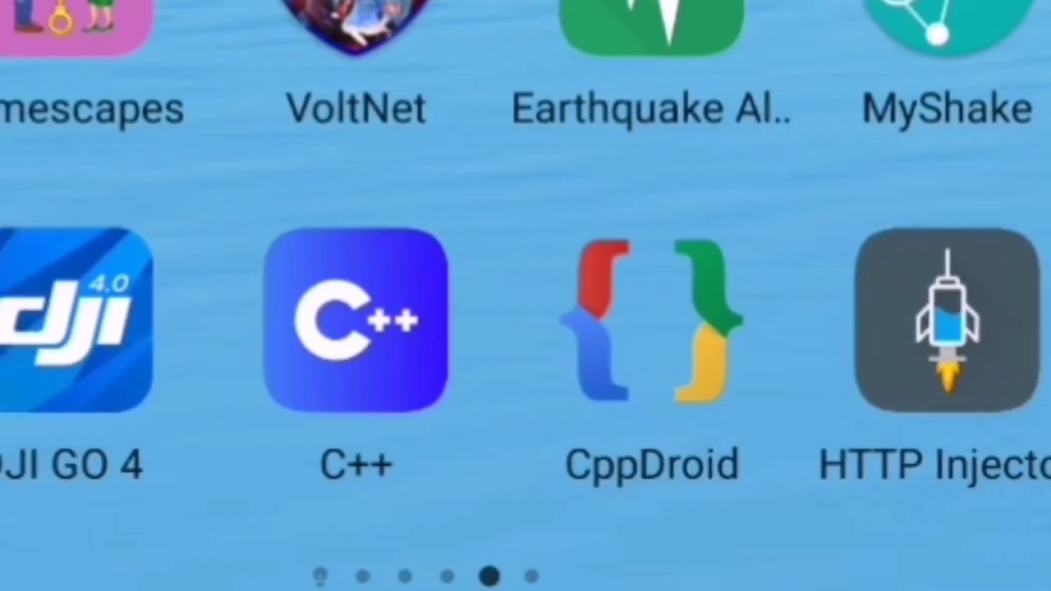
{"action": "scroll", "coordinate": [526, 320], "scroll_direction": "left", "scroll_amount": 1}
{"action": "scroll", "coordinate": [525, 320], "scroll_direction": "left", "scroll_amount": 1}
{"action": "scroll", "coordinate": [526, 320], "scroll_direction": "left", "scroll_amount": 1}
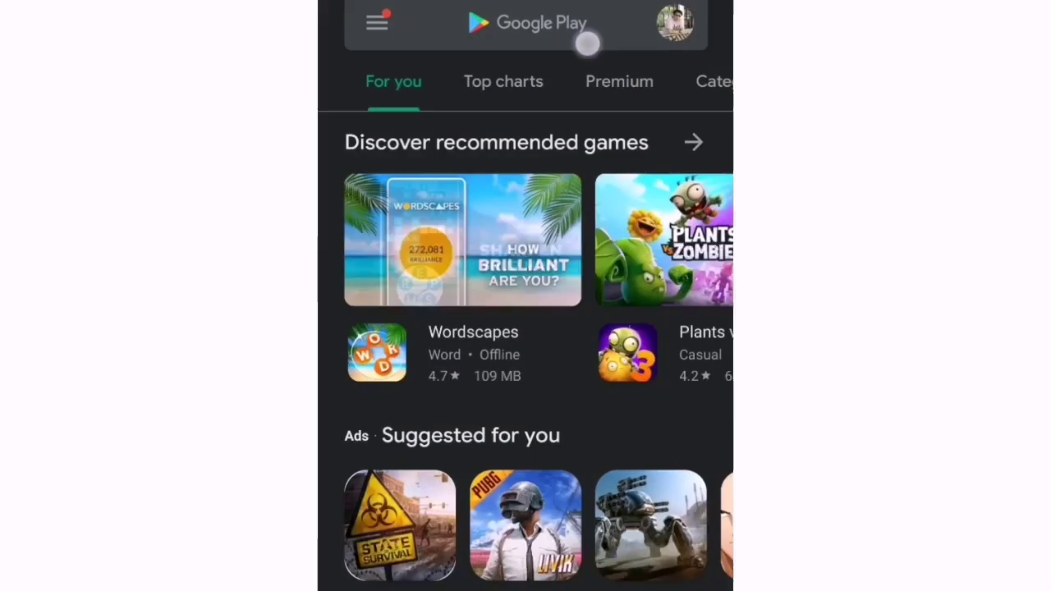
Search Google Play for "cpp" and open the CppDroid - C/C++ IDE listing.
{"action": "left_click", "coordinate": [586, 41]}
{"action": "type", "text": "cpp"}
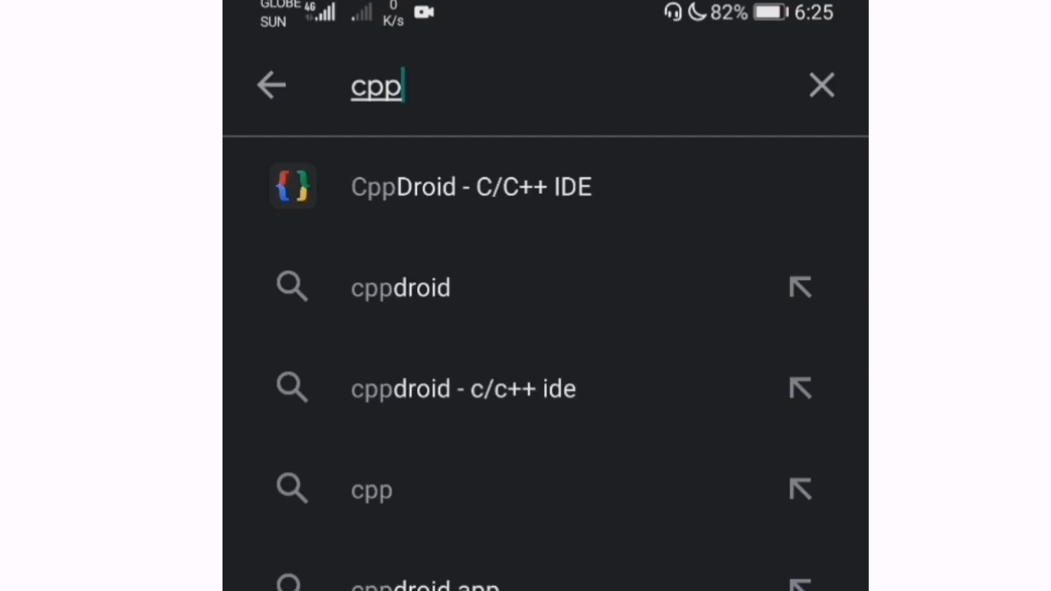
{"action": "left_click", "coordinate": [514, 191]}
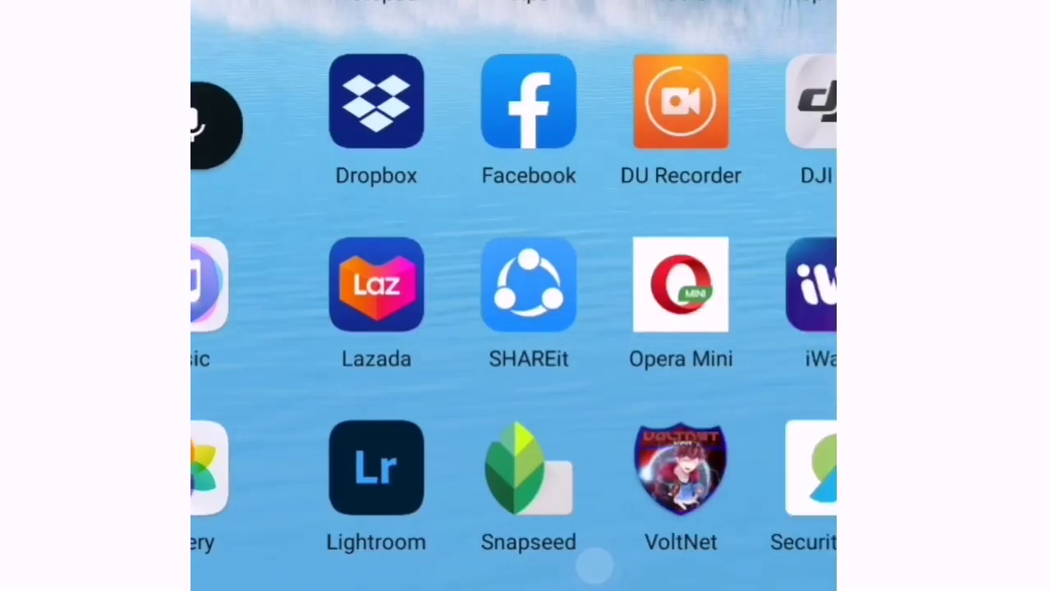
{"action": "left_click_drag", "start_coordinate": [594, 566], "coordinate": [570, 556]}
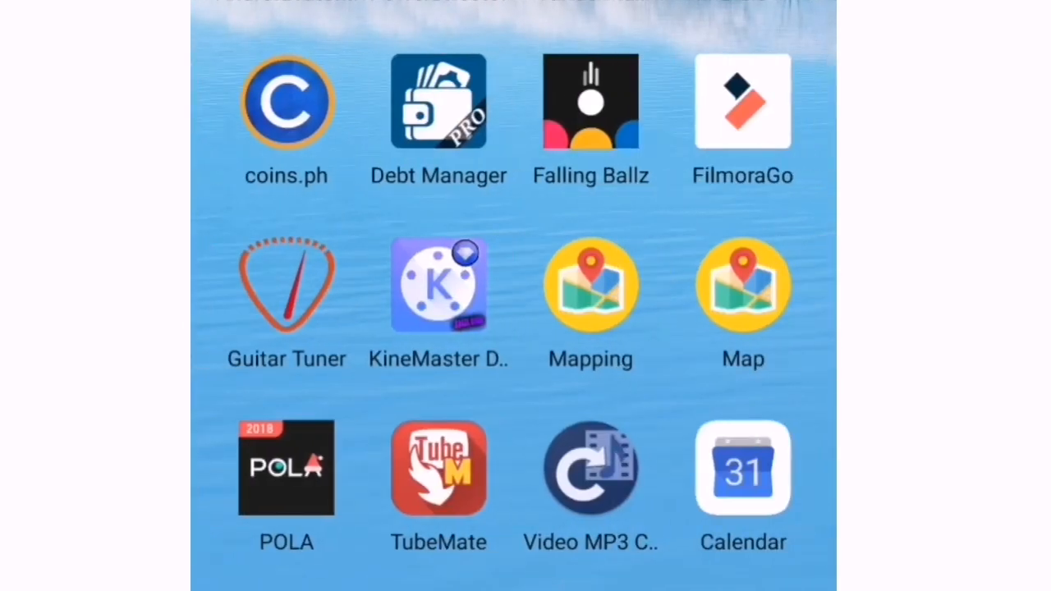
Launch CppDroid from the home screen, landing on the empty project_aug14a.cpp editor.
{"action": "left_click_drag", "start_coordinate": [657, 329], "coordinate": [370, 328]}
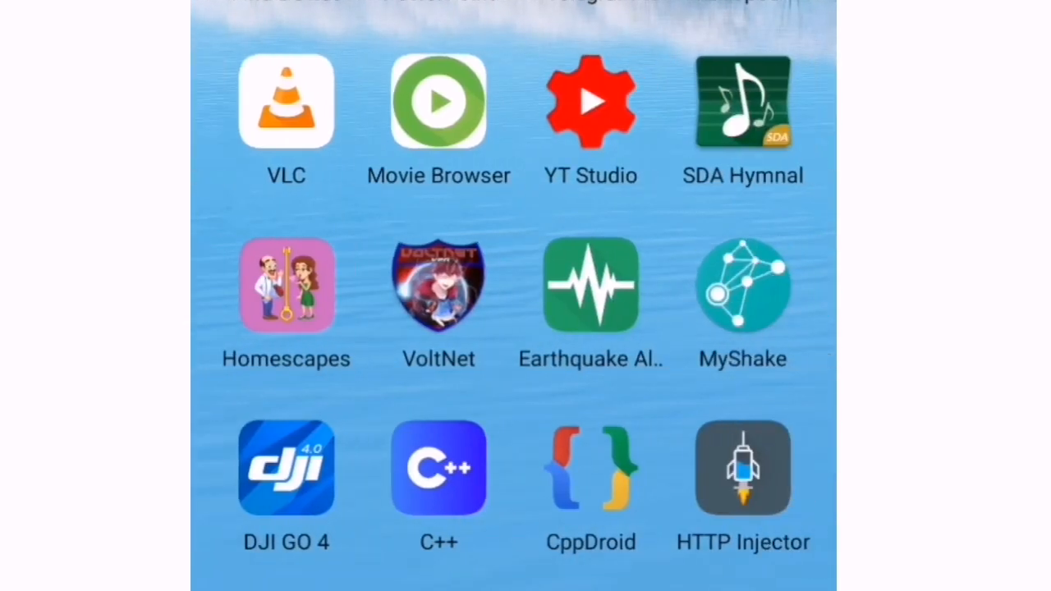
{"action": "left_click", "coordinate": [590, 468]}
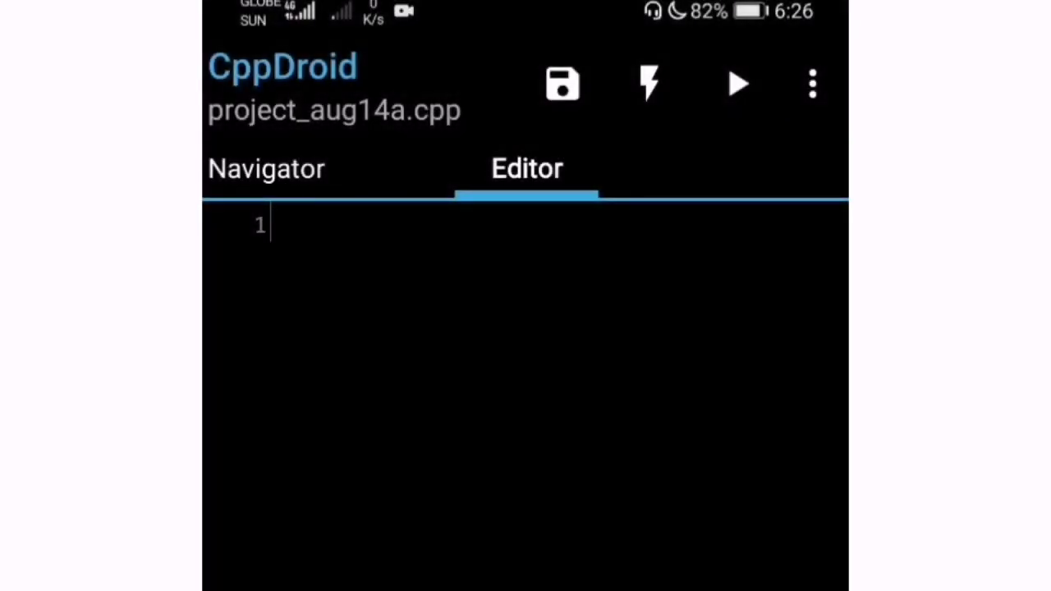
{"action": "left_click_drag", "start_coordinate": [491, 78], "coordinate": [700, 586]}
Start a new project via File > New and name it Myfirstprogram.
{"action": "left_click", "coordinate": [787, 79]}
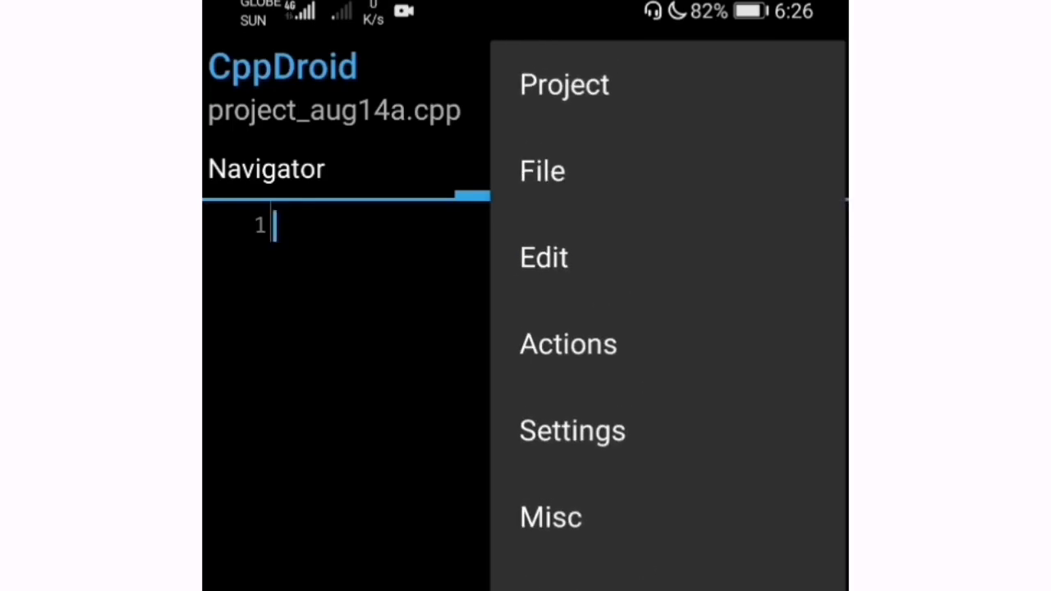
{"action": "left_click", "coordinate": [352, 370]}
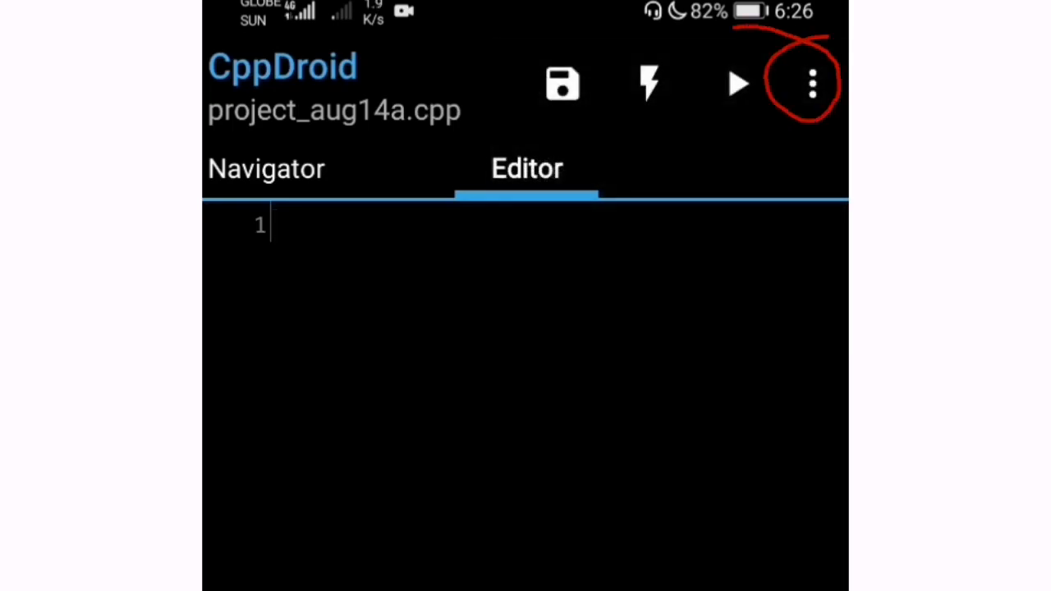
{"action": "left_click", "coordinate": [813, 84]}
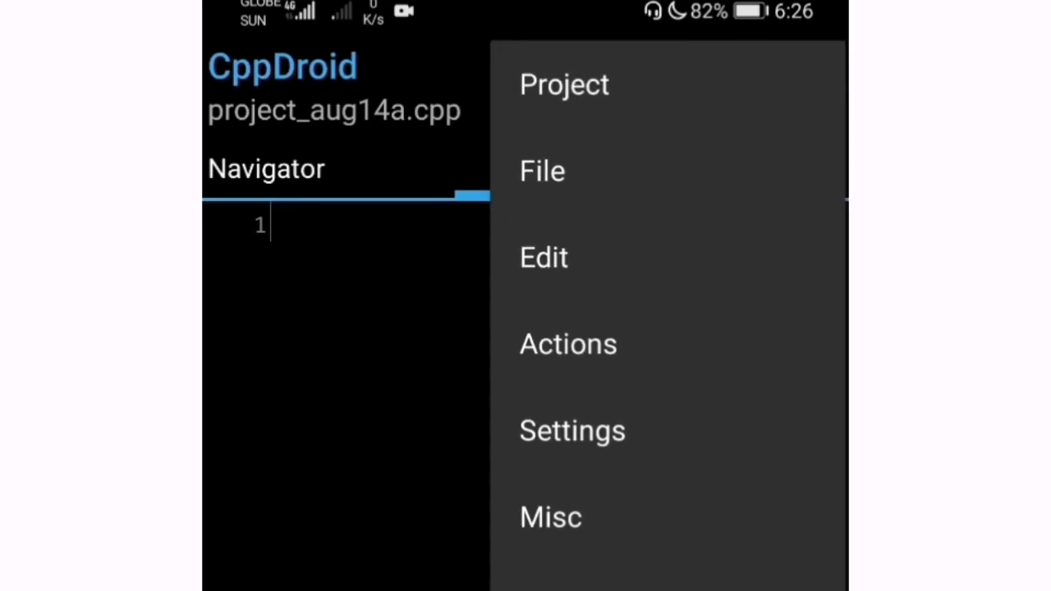
{"action": "left_click", "coordinate": [542, 171]}
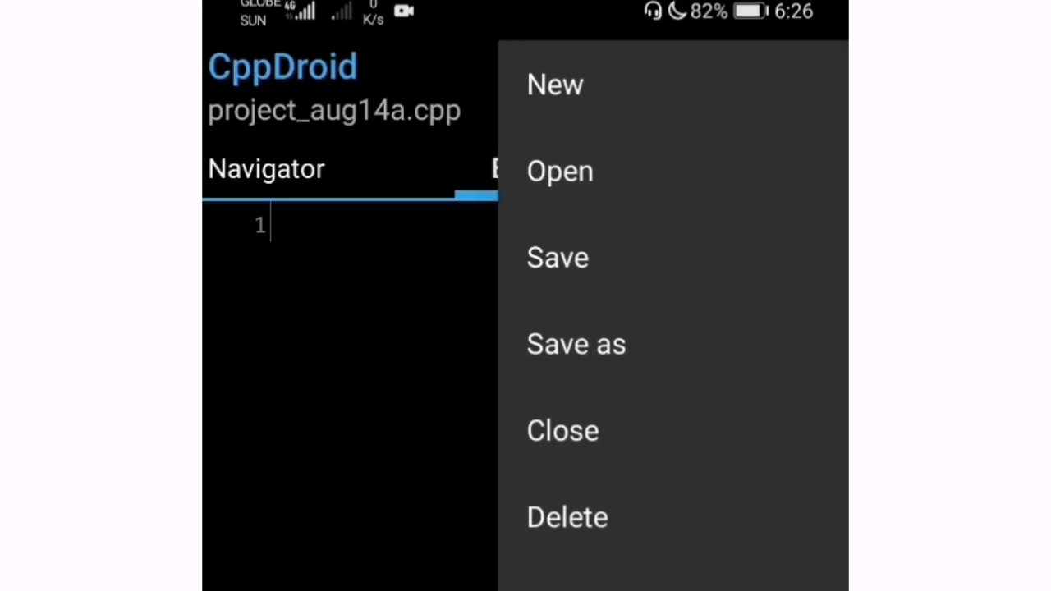
{"action": "left_click", "coordinate": [556, 85]}
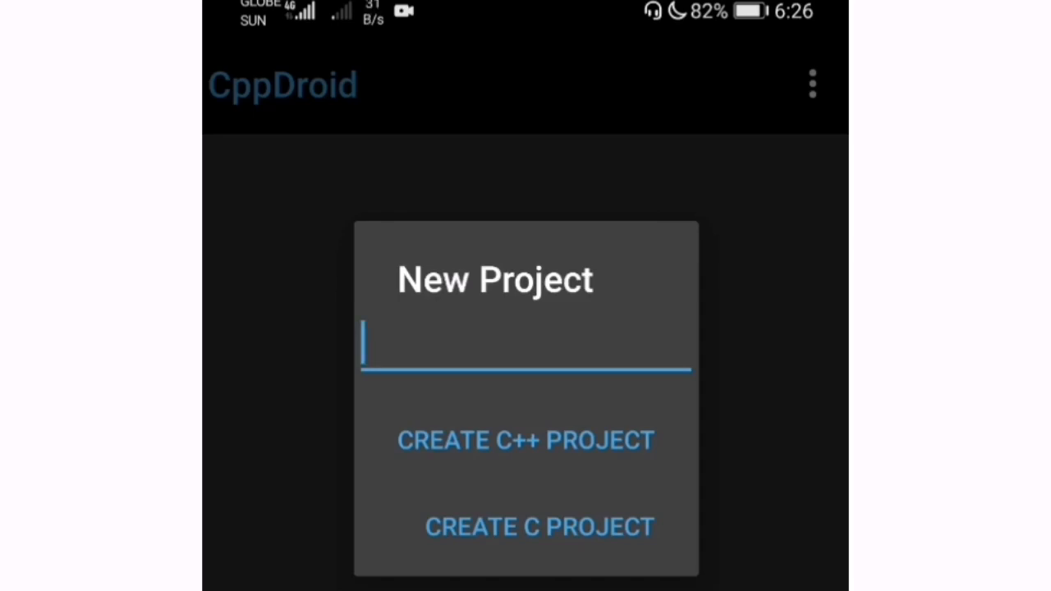
{"action": "type", "text": "Myfirs"}
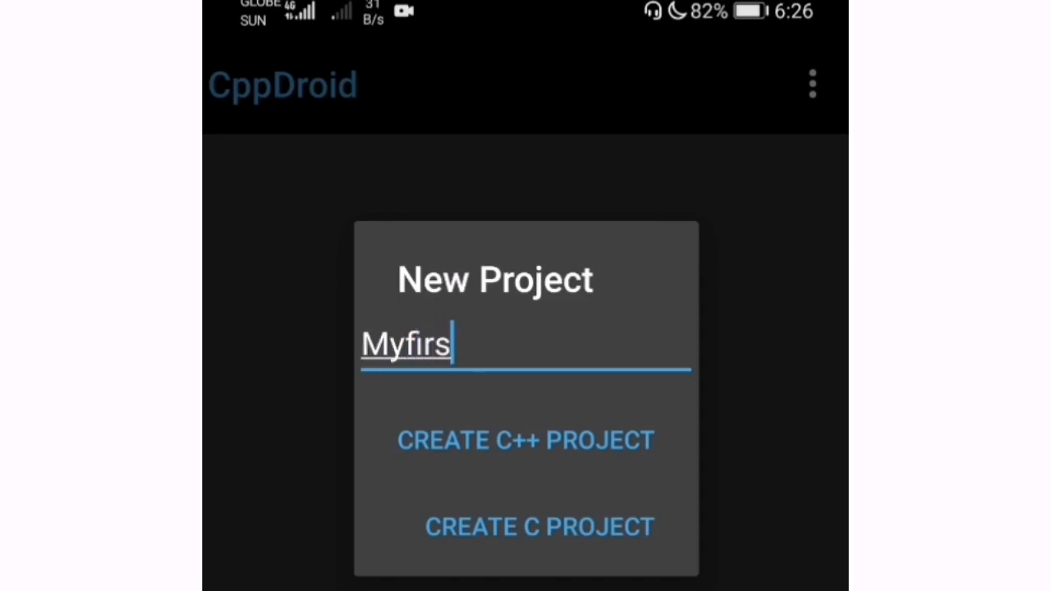
{"action": "type", "text": "tprogta"}
{"action": "key", "text": "BackSpace"}
{"action": "key", "text": "BackSpace"}
{"action": "type", "text": "ram"}
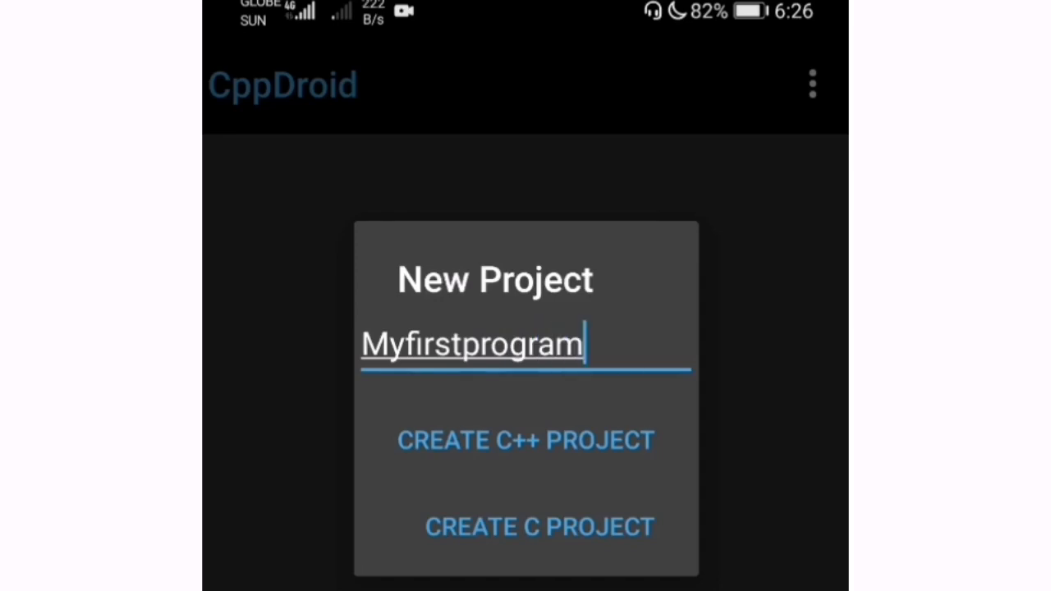
Create Myfirstprogram as a C++ project and write #include<iostream> on line 1.
{"action": "left_click", "coordinate": [530, 441]}
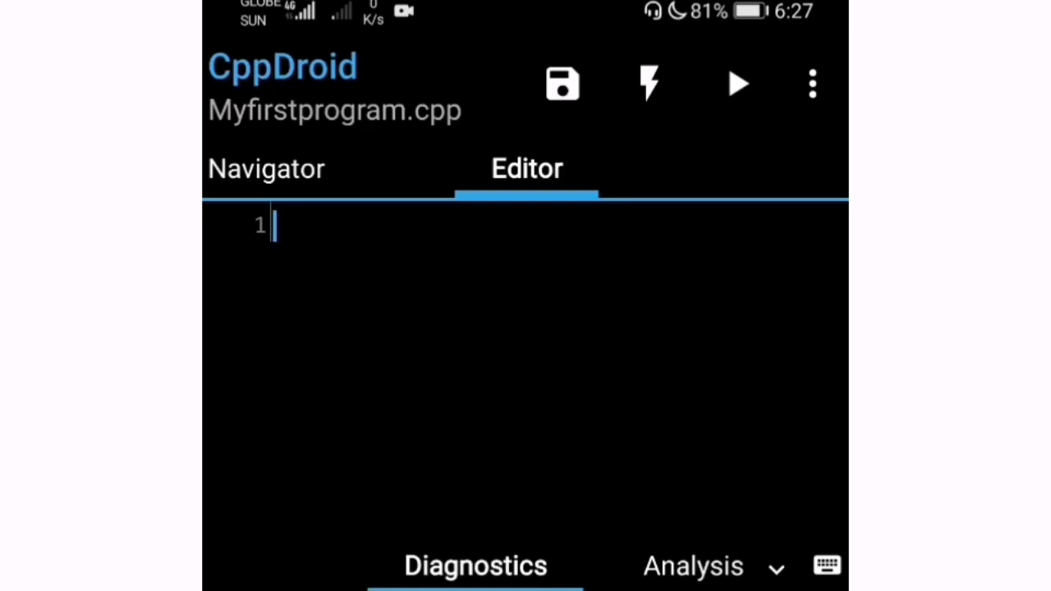
{"action": "type", "text": "#"}
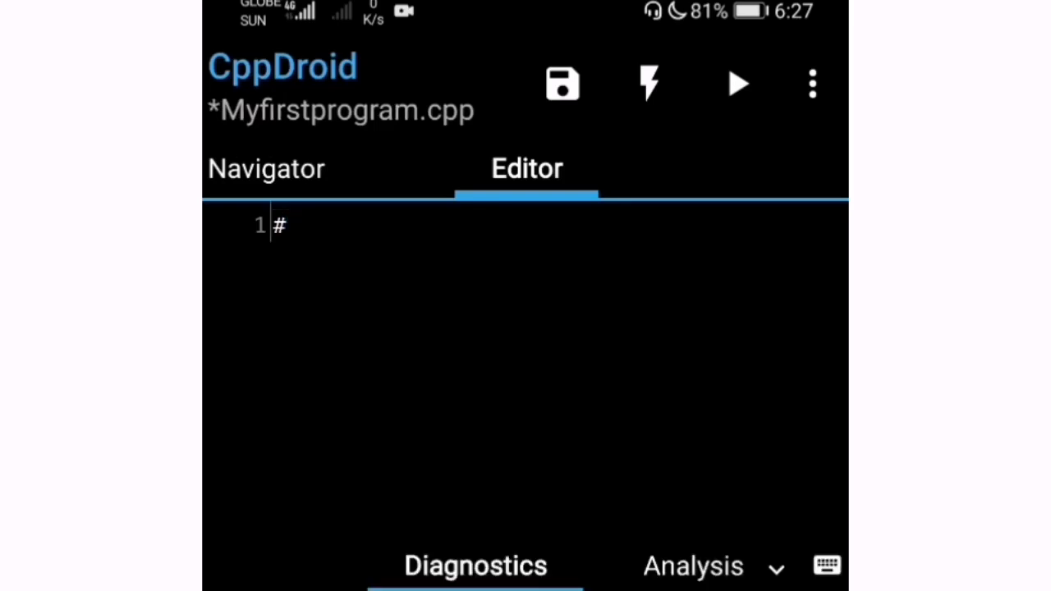
{"action": "type", "text": "inclu"}
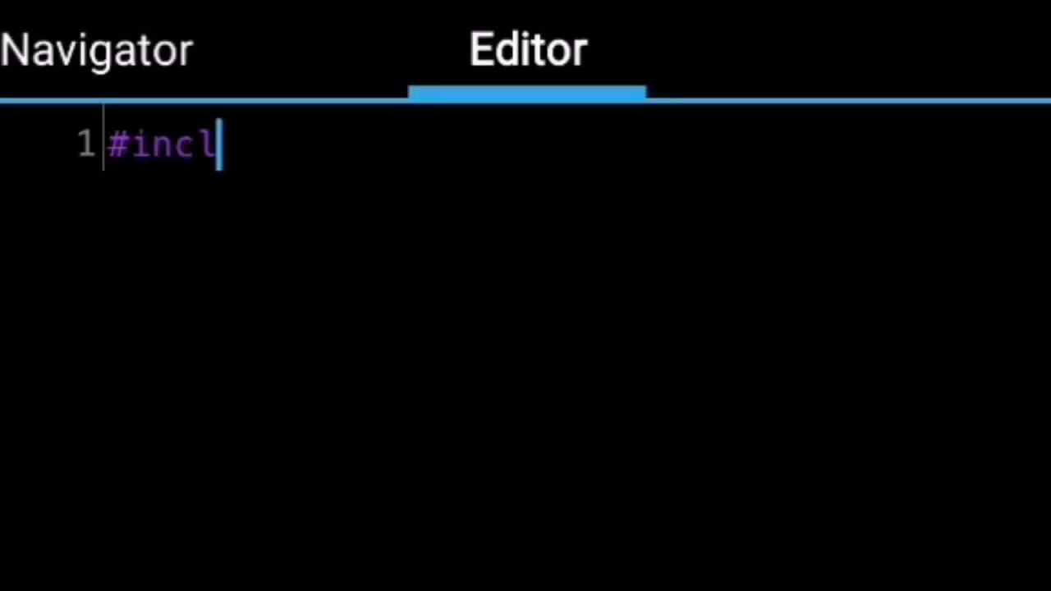
{"action": "type", "text": "de"}
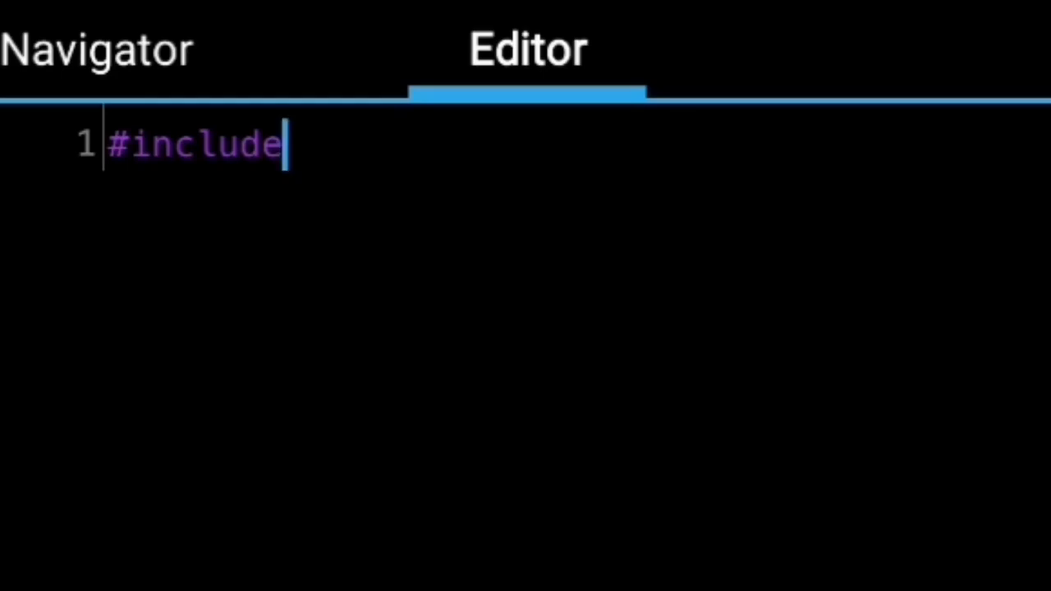
{"action": "type", "text": "<"}
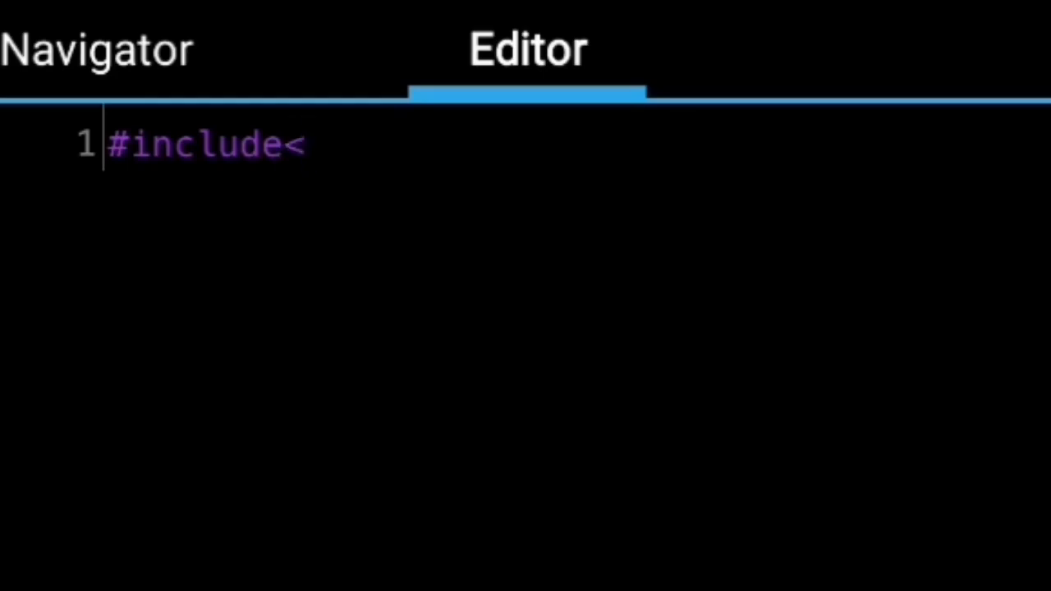
{"action": "type", "text": "iostr"}
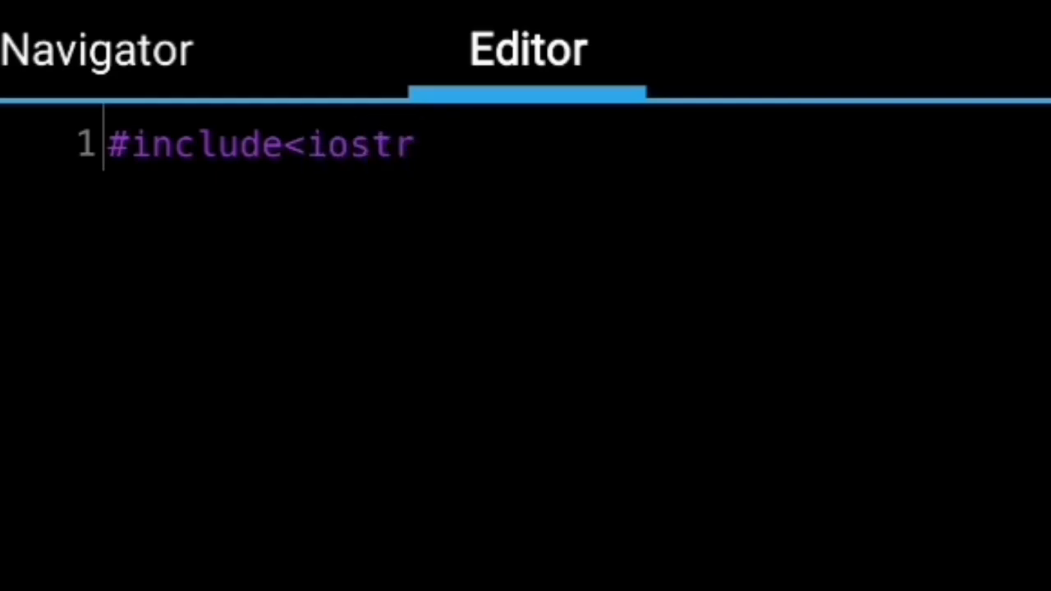
{"action": "type", "text": "eam"}
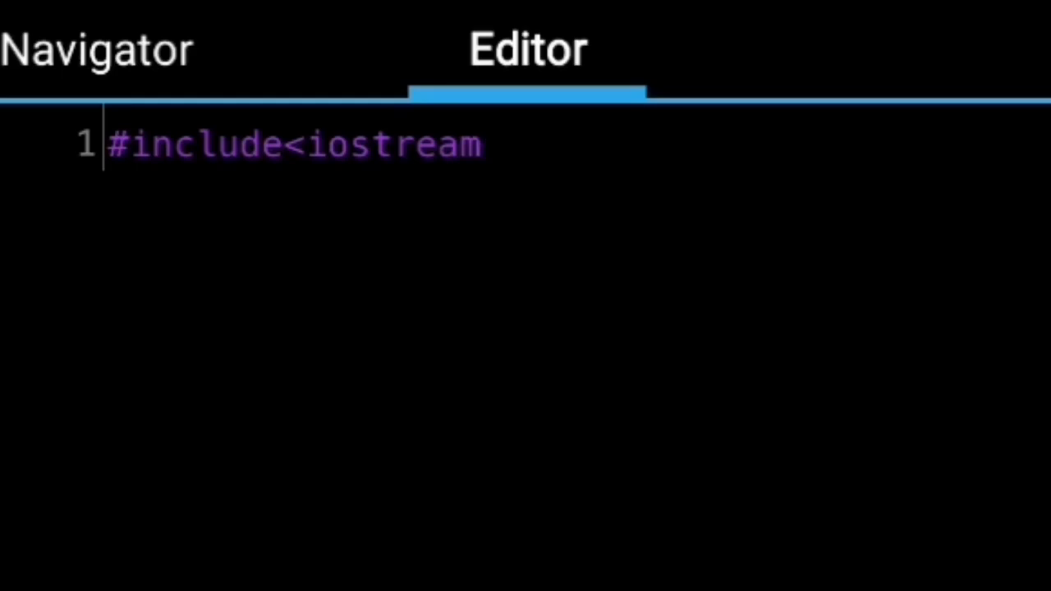
{"action": "type", "text": ">"}
{"action": "key", "text": "Return"}
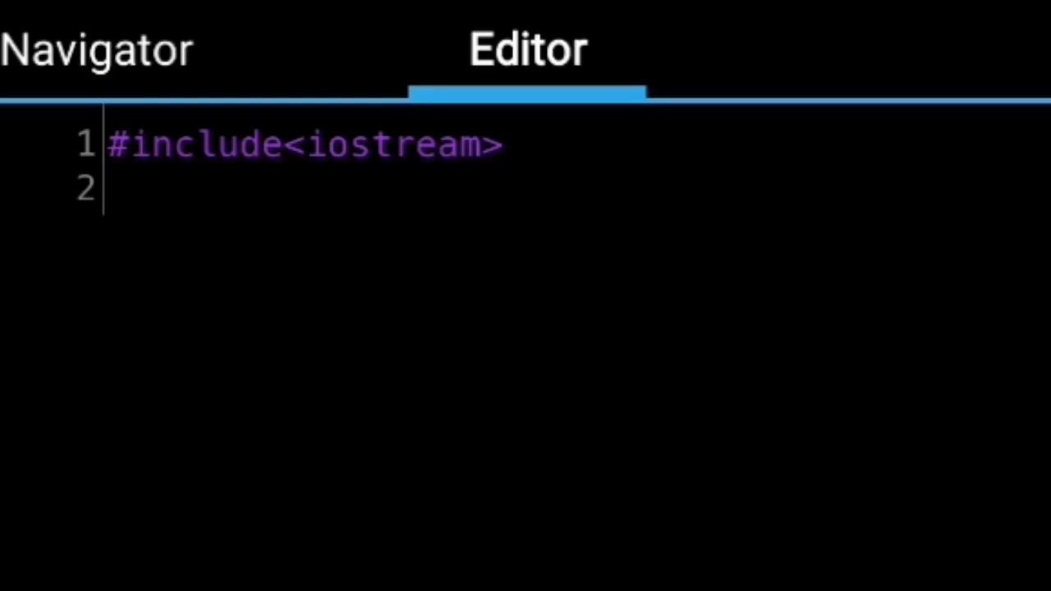
{"action": "type", "text": "using"}
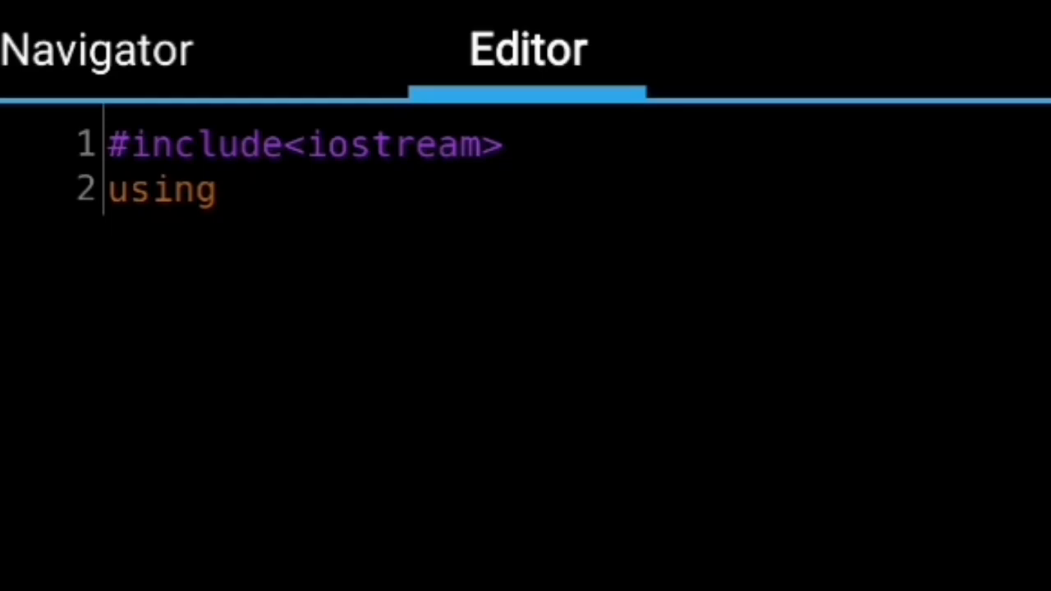
{"action": "type", "text": " nam"}
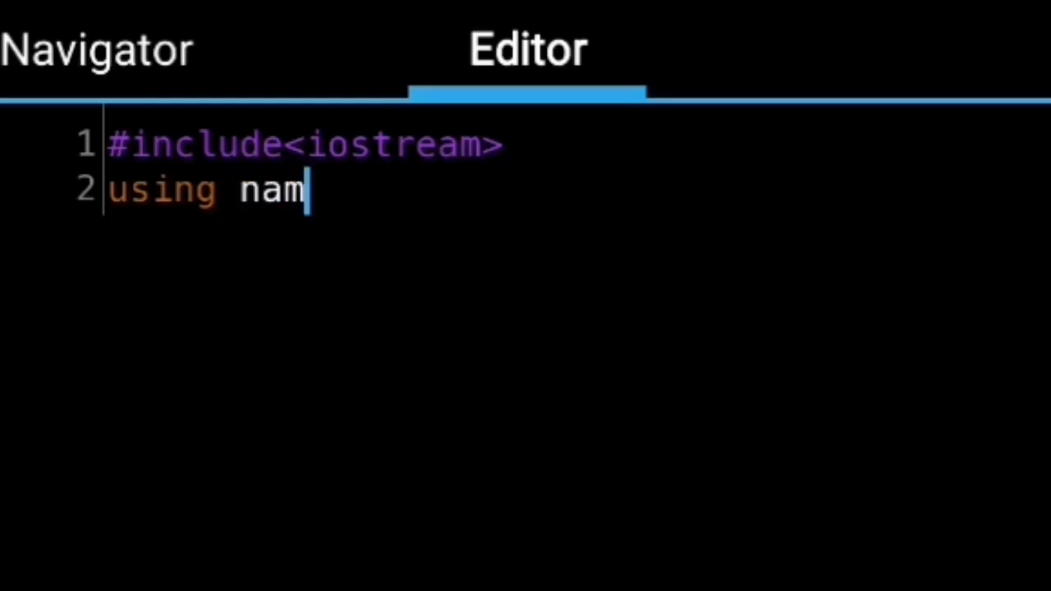
{"action": "type", "text": "eapa"}
Write using namespace std; on line 2 and leave two empty lines after it.
{"action": "key", "text": "BackSpace"}
{"action": "key", "text": "BackSpace"}
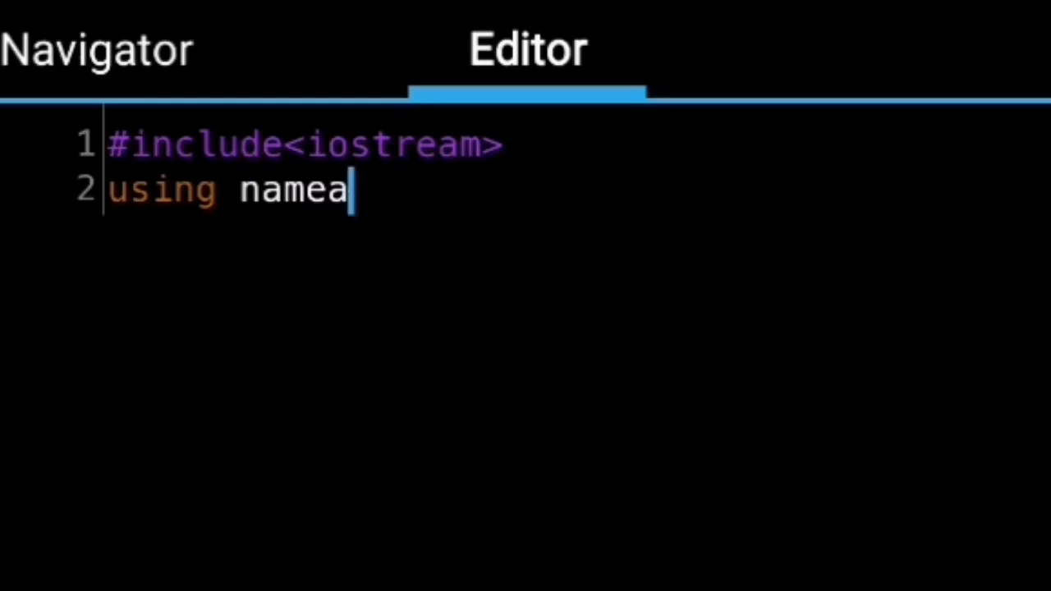
{"action": "key", "text": "BackSpace"}
{"action": "type", "text": "space std"}
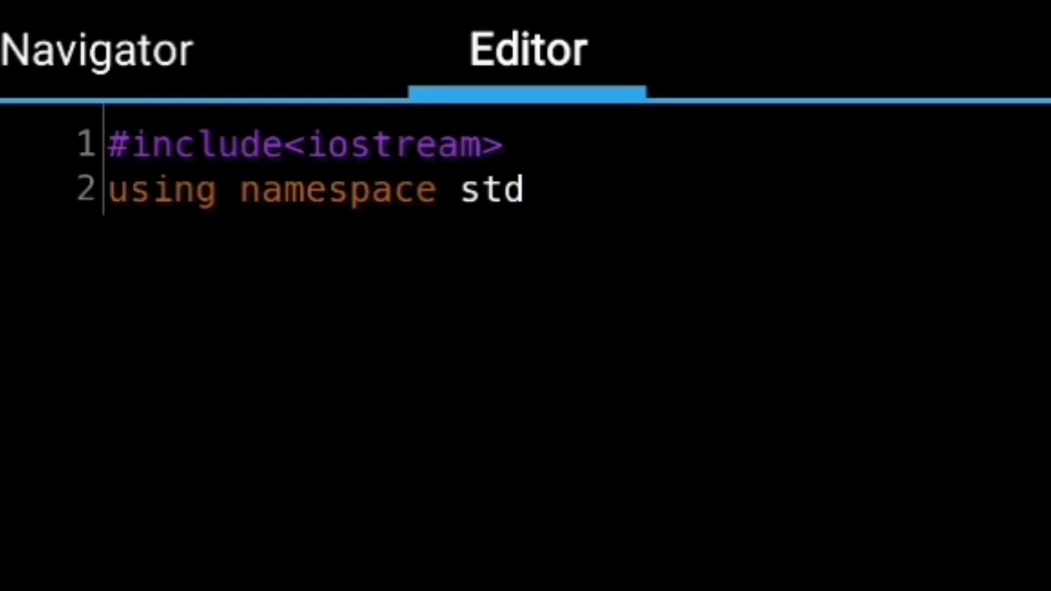
{"action": "type", "text": ";"}
{"action": "key", "text": "Return"}
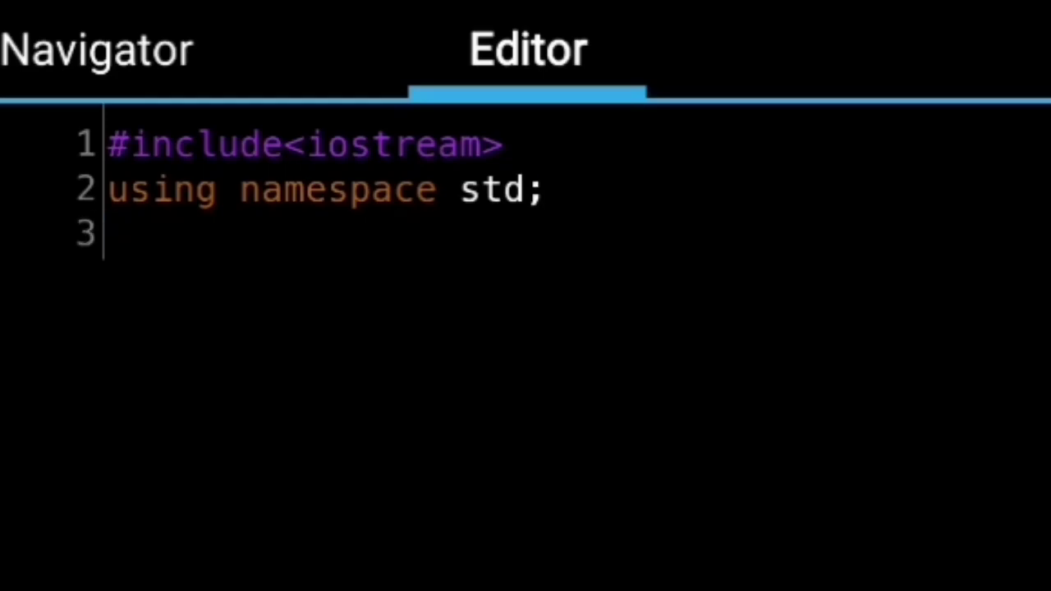
{"action": "key", "text": "Return"}
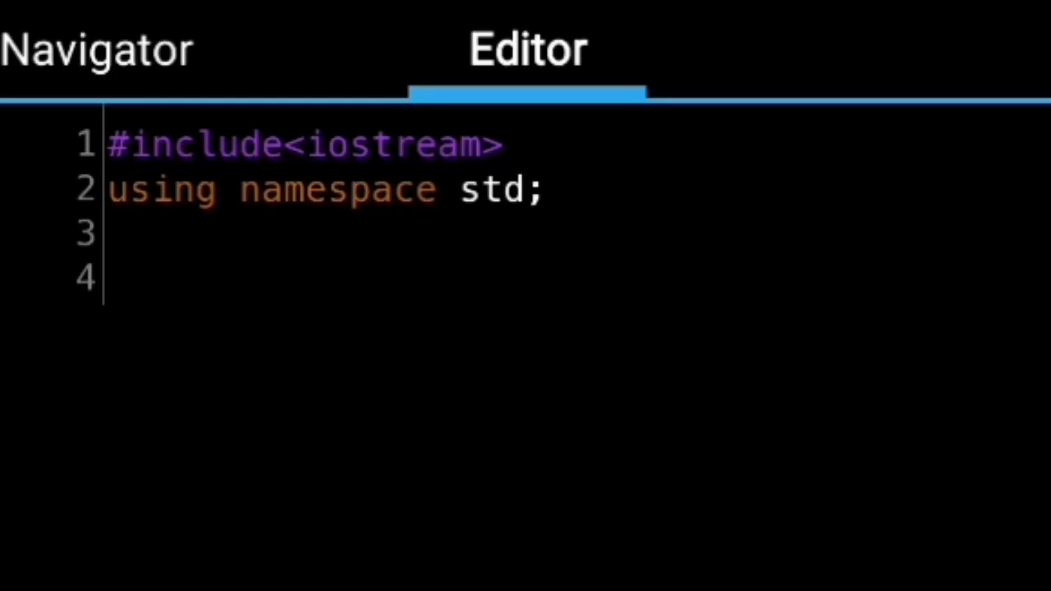
{"action": "type", "text": "vki"}
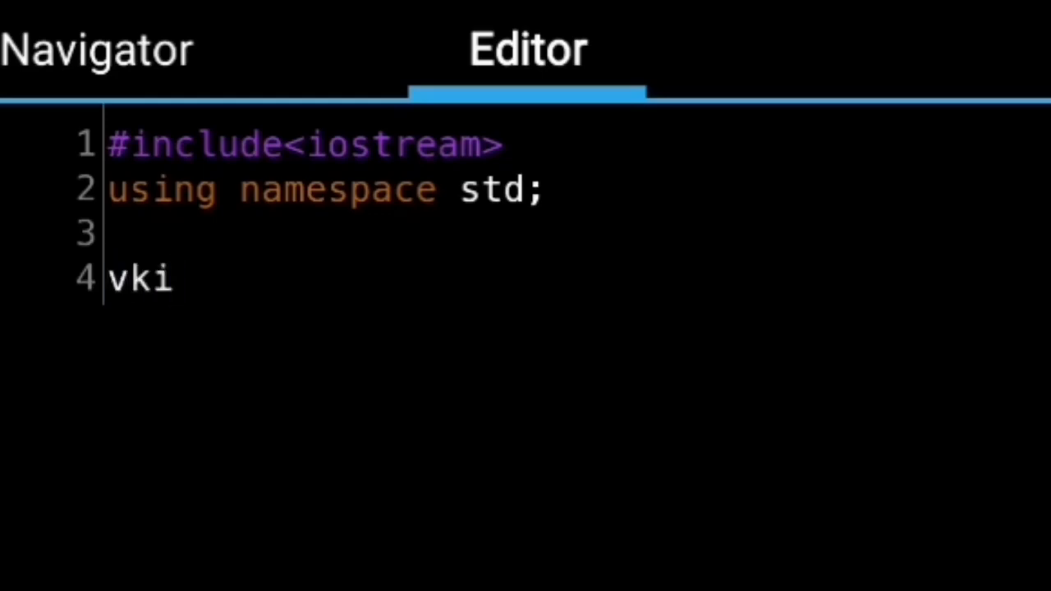
Write void main() on line 4 and start an empty line 5 below it.
{"action": "key", "text": "BackSpace"}
{"action": "key", "text": "BackSpace"}
{"action": "type", "text": "ois"}
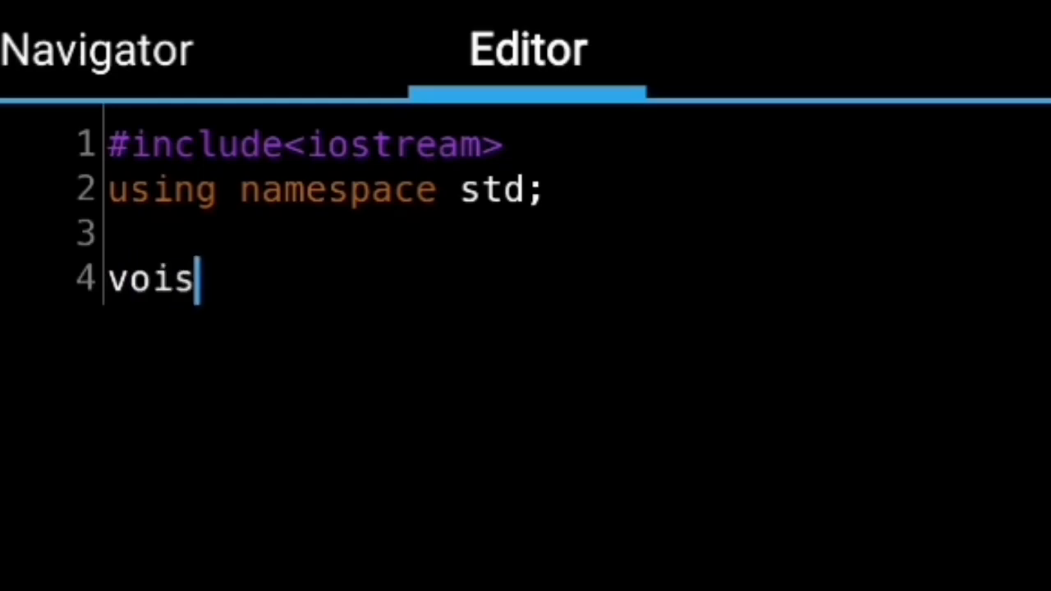
{"action": "key", "text": "BackSpace"}
{"action": "type", "text": "d "}
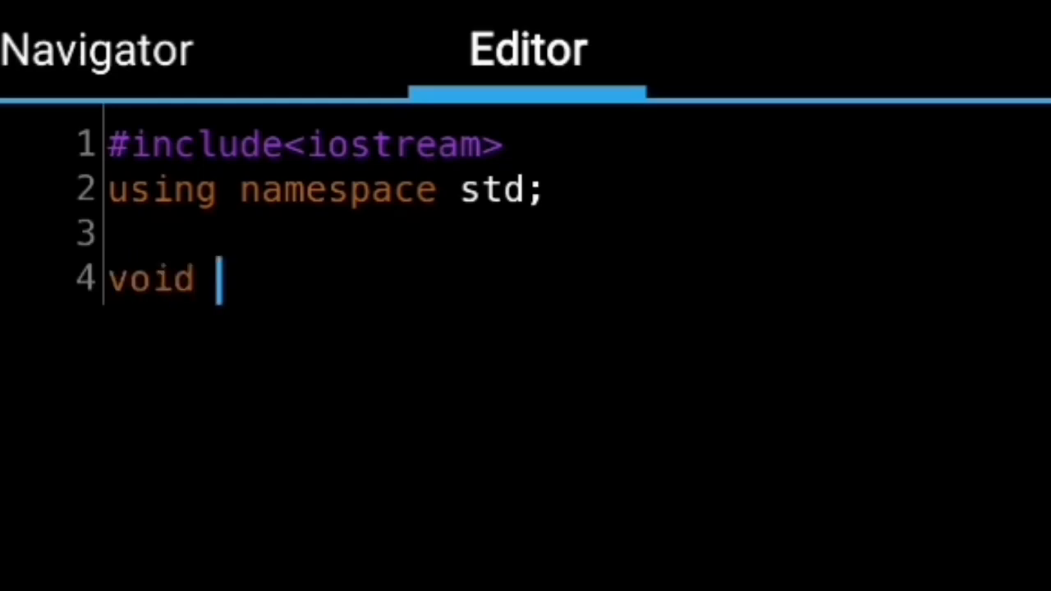
{"action": "type", "text": "main"}
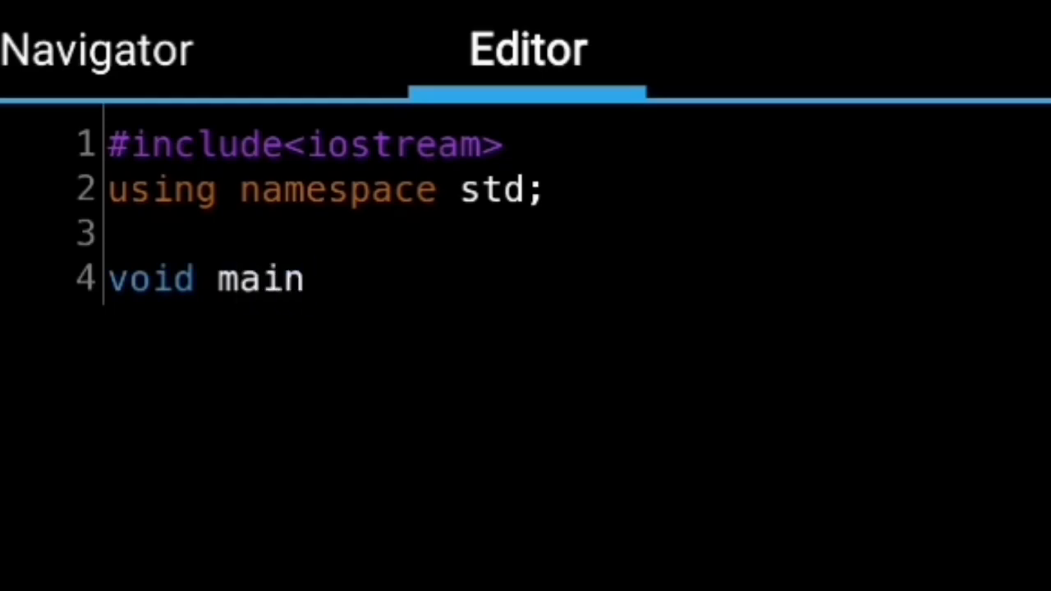
{"action": "type", "text": "("}
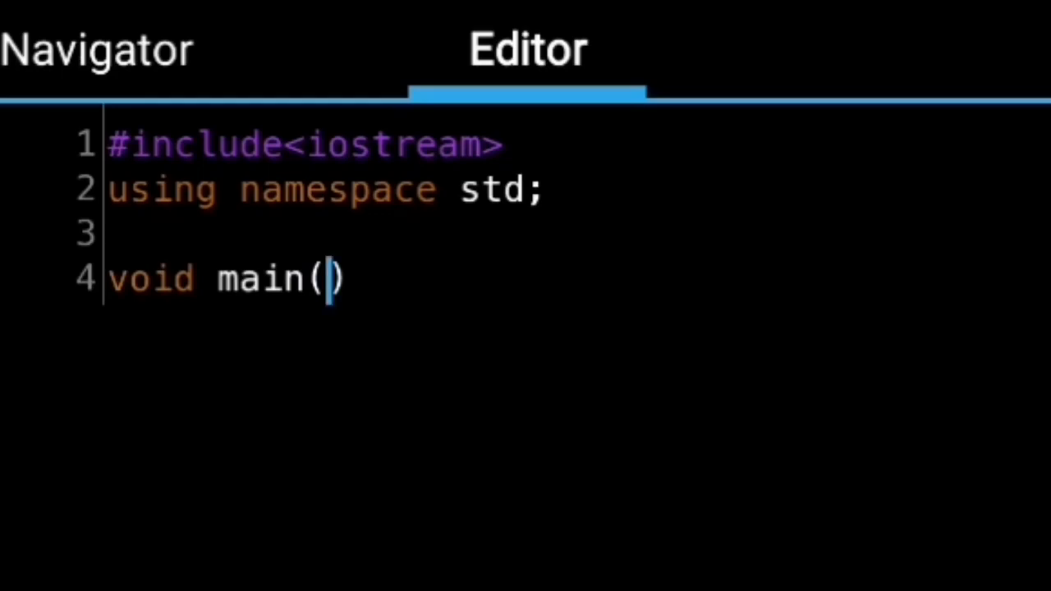
{"action": "left_click", "coordinate": [420, 282]}
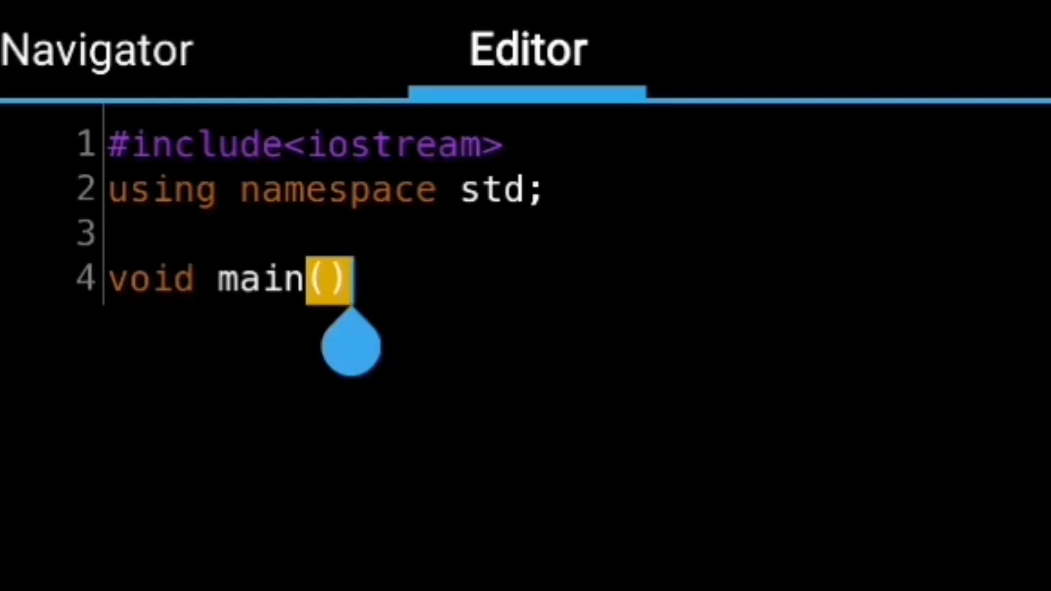
{"action": "key", "text": "Return"}
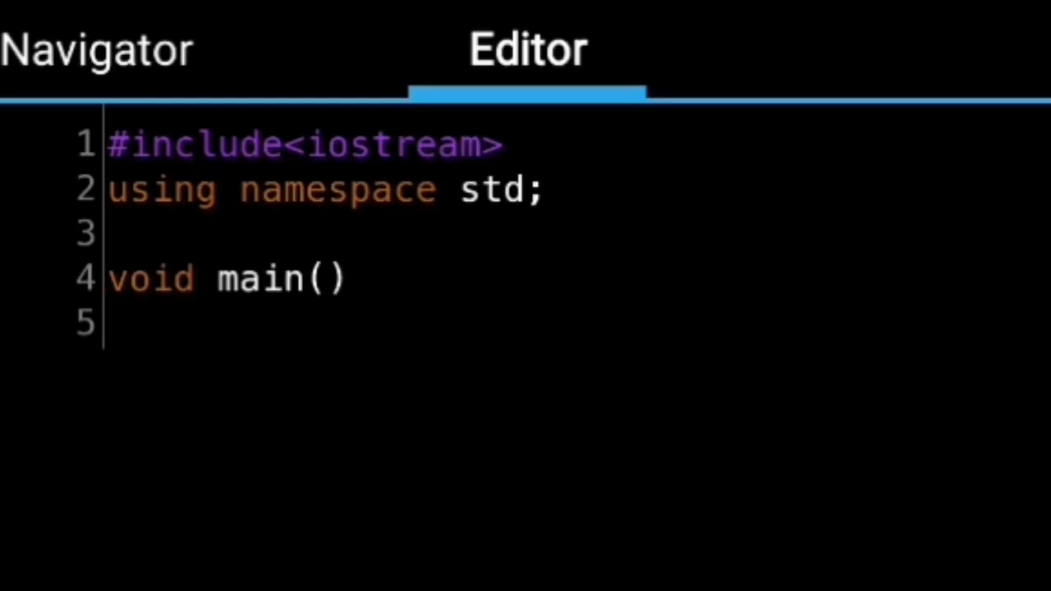
{"action": "type", "text": "{"}
Enclose main's body in braces with several empty lines and settle on empty line 6.
{"action": "key", "text": "Return"}
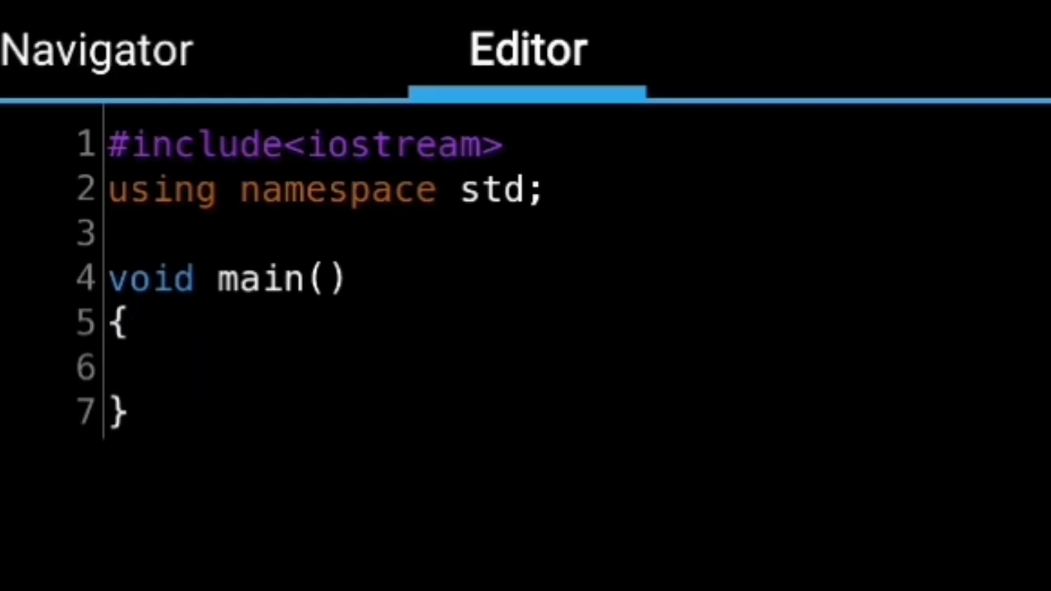
{"action": "key", "text": "Return"}
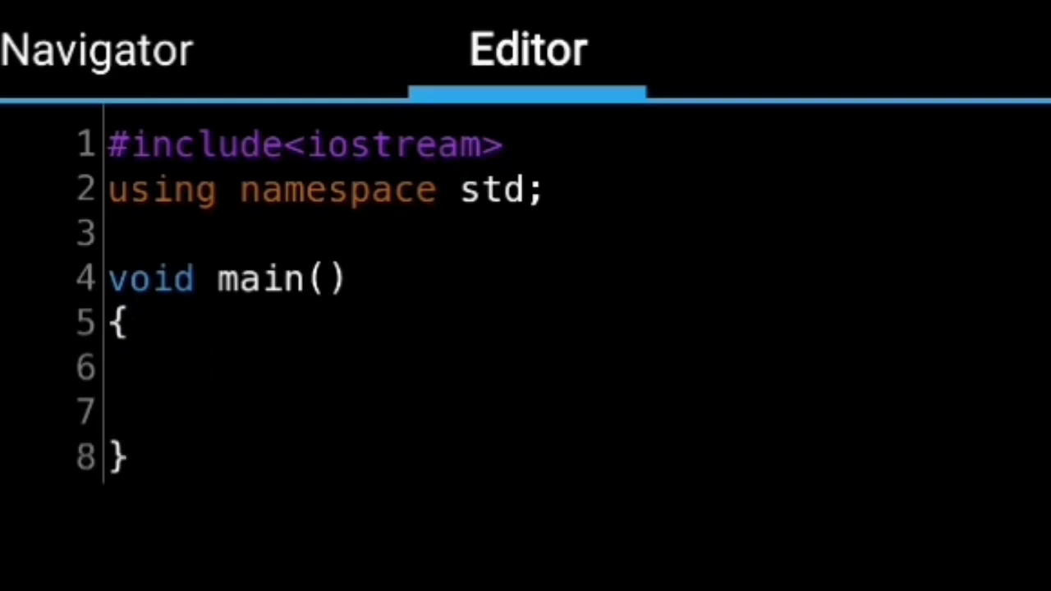
{"action": "left_click", "coordinate": [351, 279]}
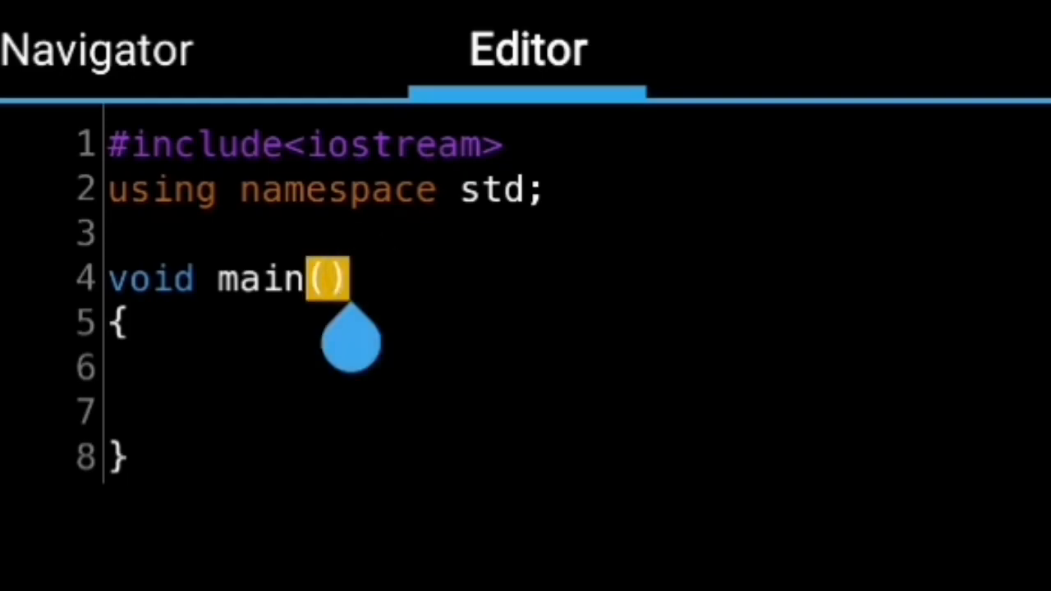
{"action": "left_click", "coordinate": [120, 458]}
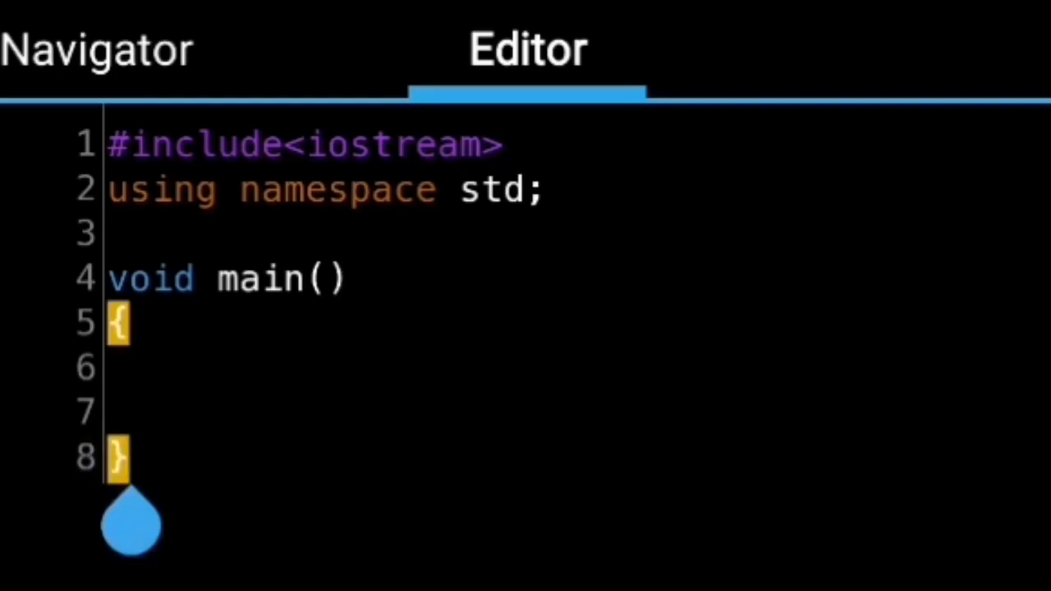
{"action": "left_click", "coordinate": [167, 380]}
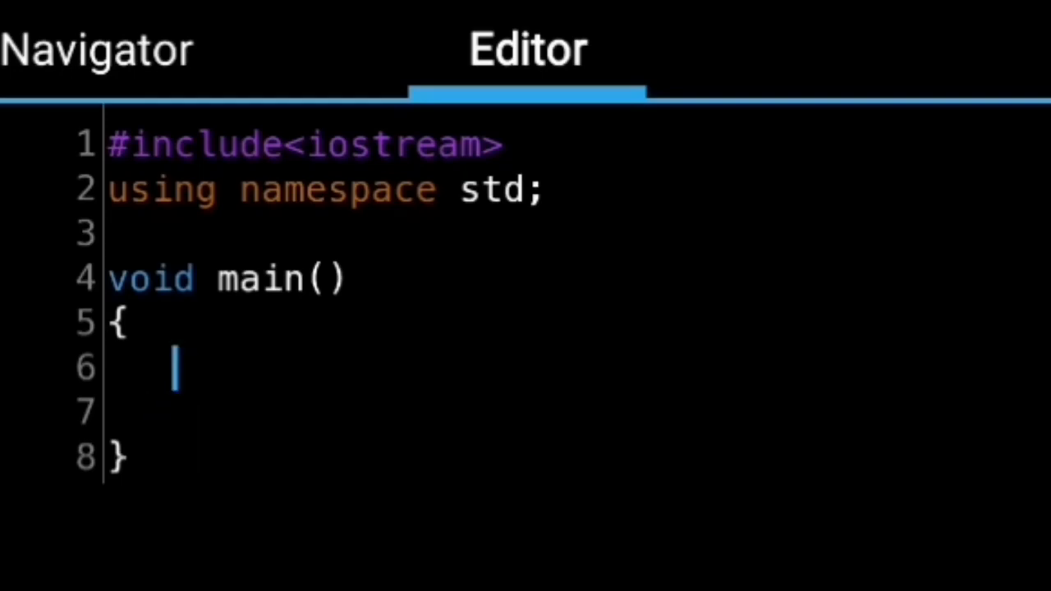
{"action": "key", "text": "Return"}
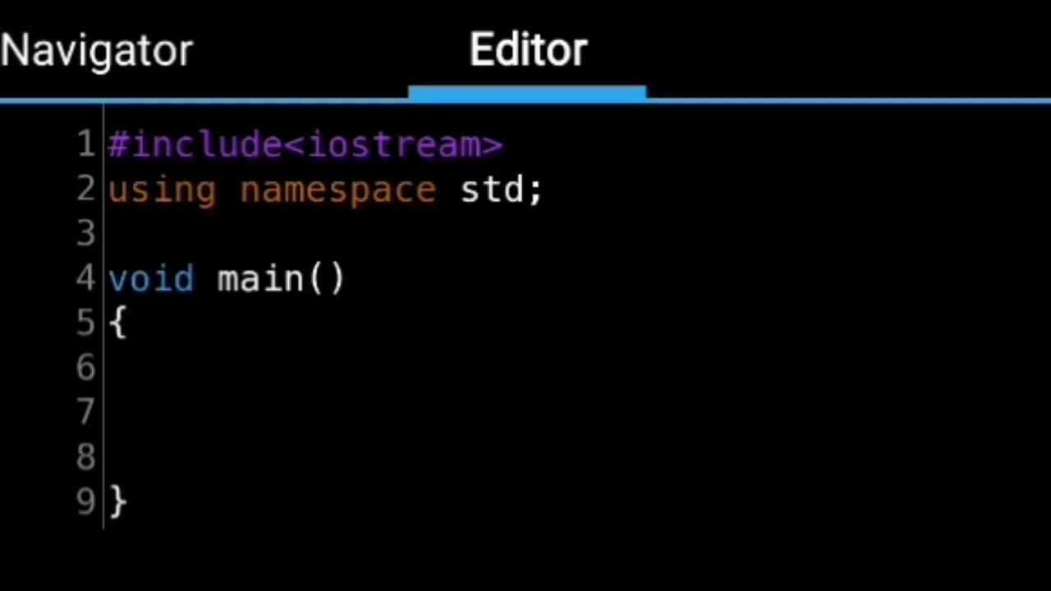
{"action": "left_click", "coordinate": [74, 341]}
{"action": "left_click", "coordinate": [209, 374]}
{"action": "type", "text": "int"}
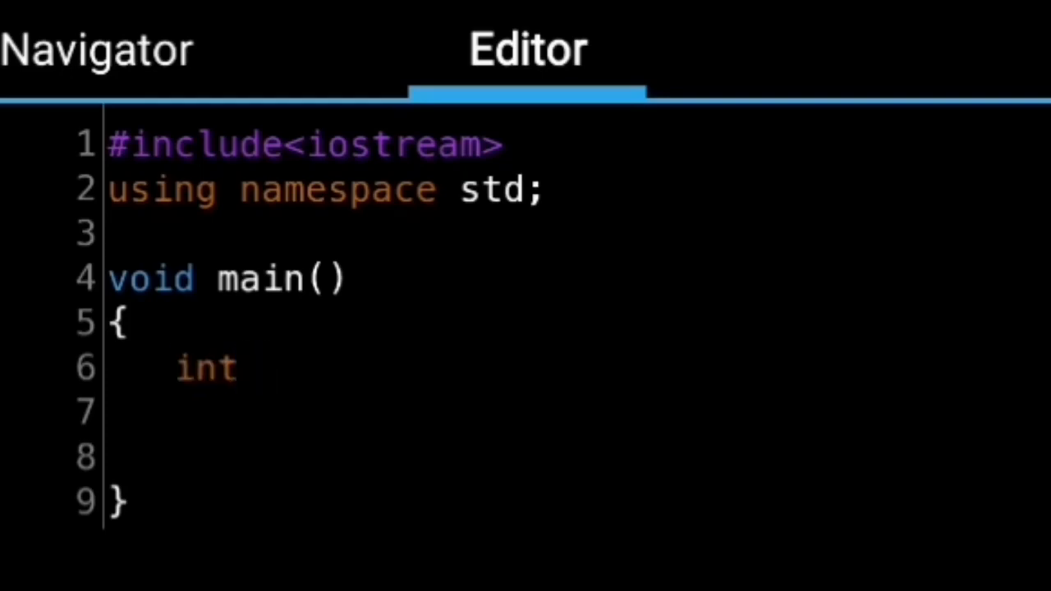
{"action": "type", "text": " n1"}
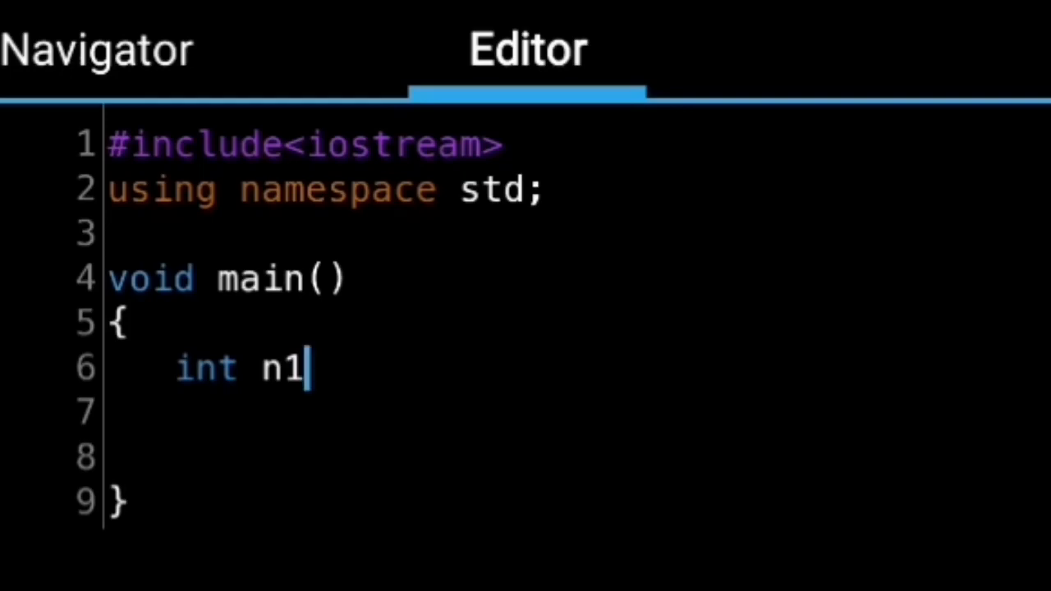
{"action": "type", "text": ";"}
Declare int n1;, int n2; and int sum; on lines 6 to 8 inside main.
{"action": "key", "text": "Return"}
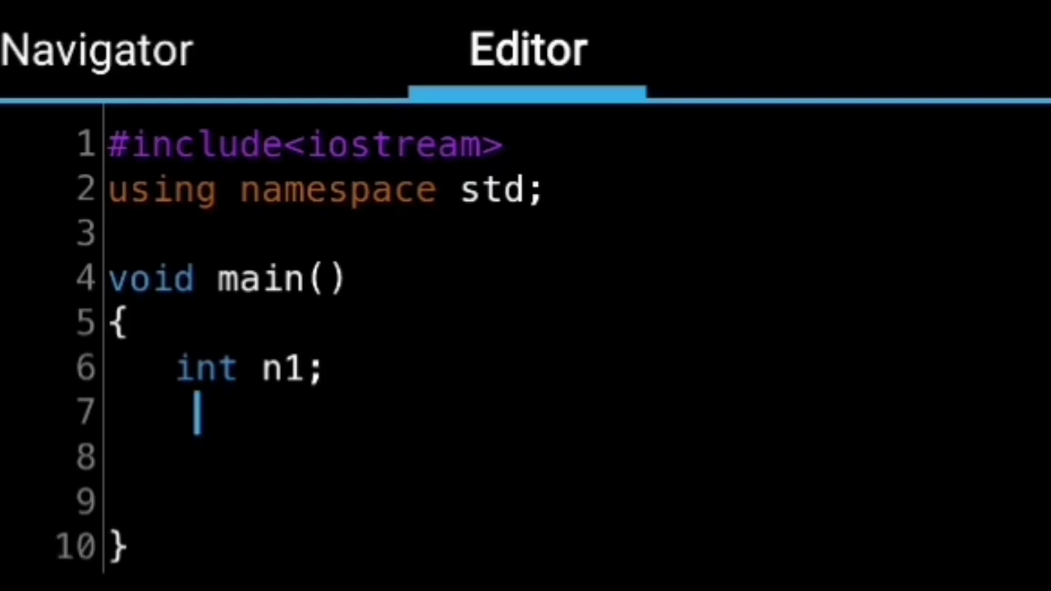
{"action": "type", "text": "Int"}
{"action": "key", "text": "BackSpace"}
{"action": "key", "text": "BackSpace"}
{"action": "key", "text": "BackSpace"}
{"action": "key", "text": "BackSpace"}
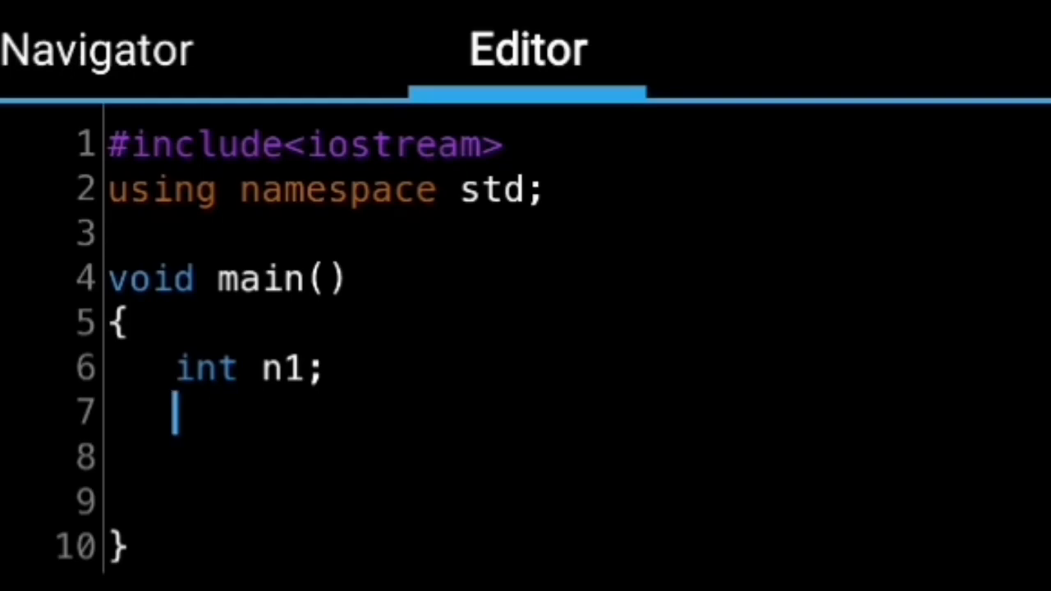
{"action": "type", "text": "int "}
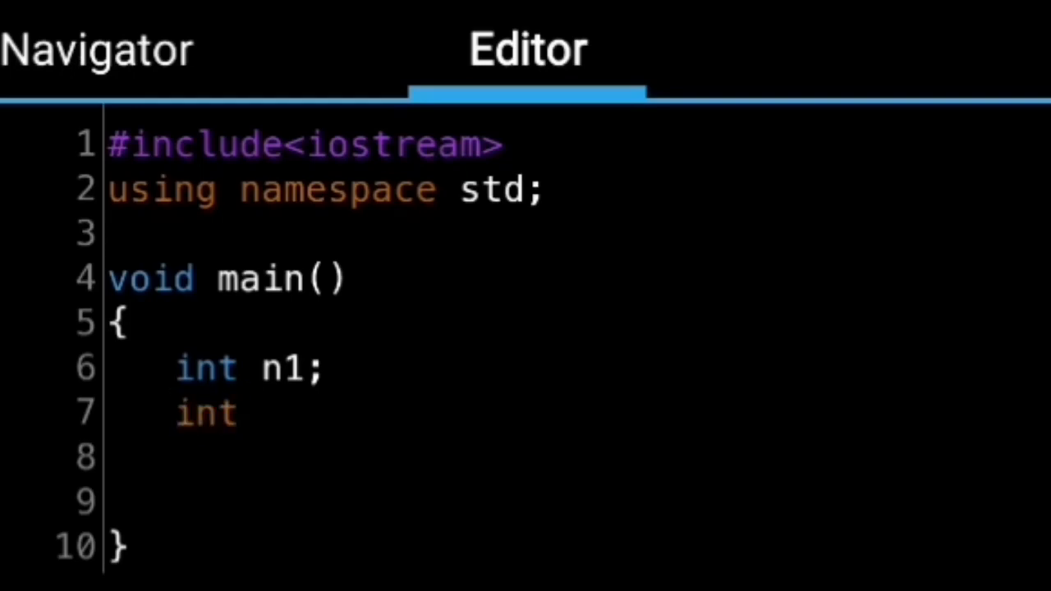
{"action": "type", "text": "n2"}
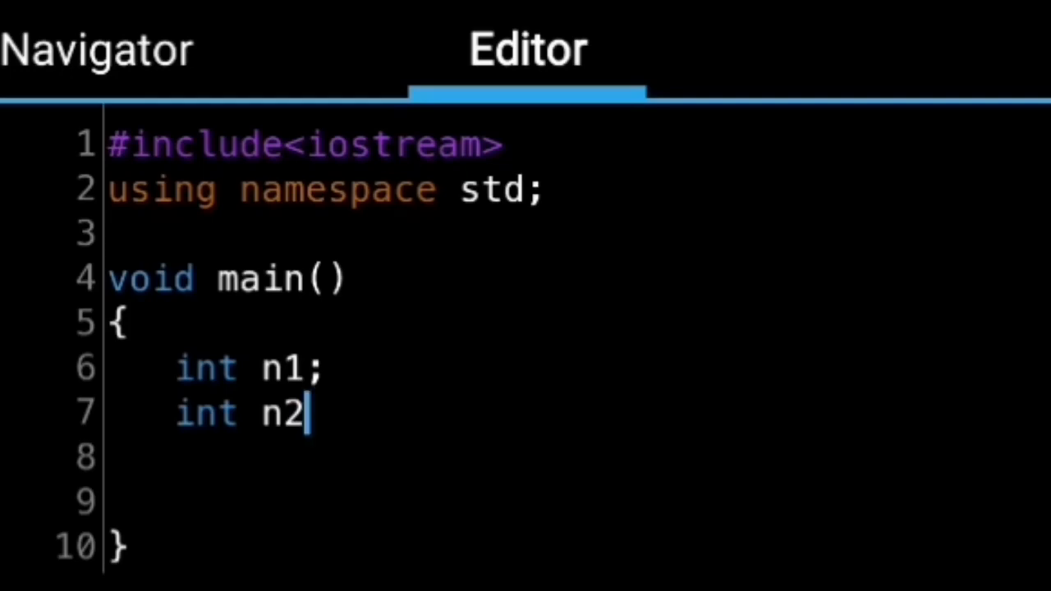
{"action": "type", "text": ";"}
{"action": "key", "text": "Return"}
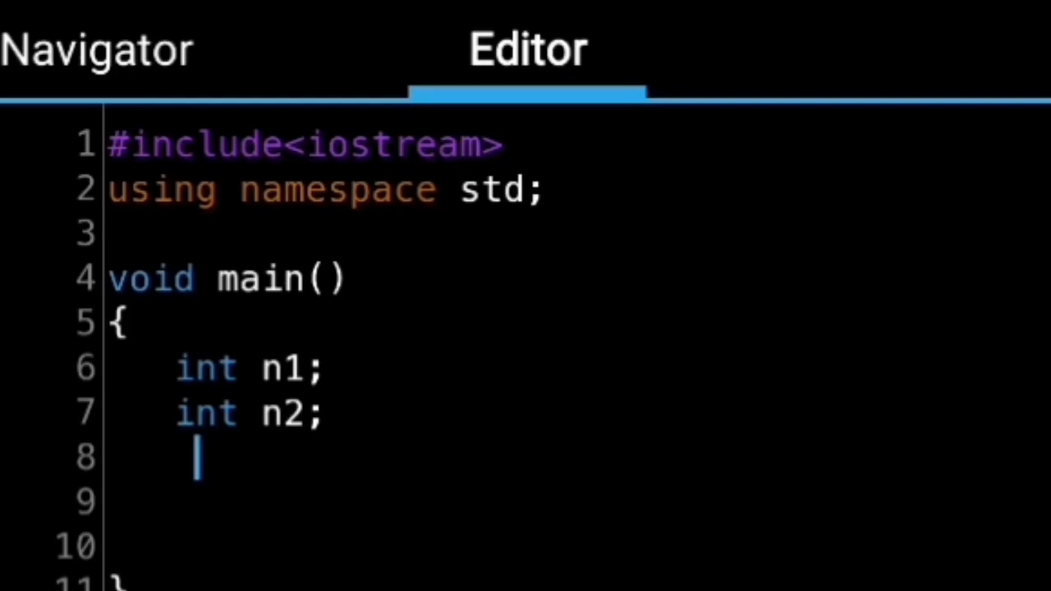
{"action": "type", "text": "I"}
{"action": "key", "text": "BackSpace"}
{"action": "type", "text": "i"}
{"action": "type", "text": "nt "}
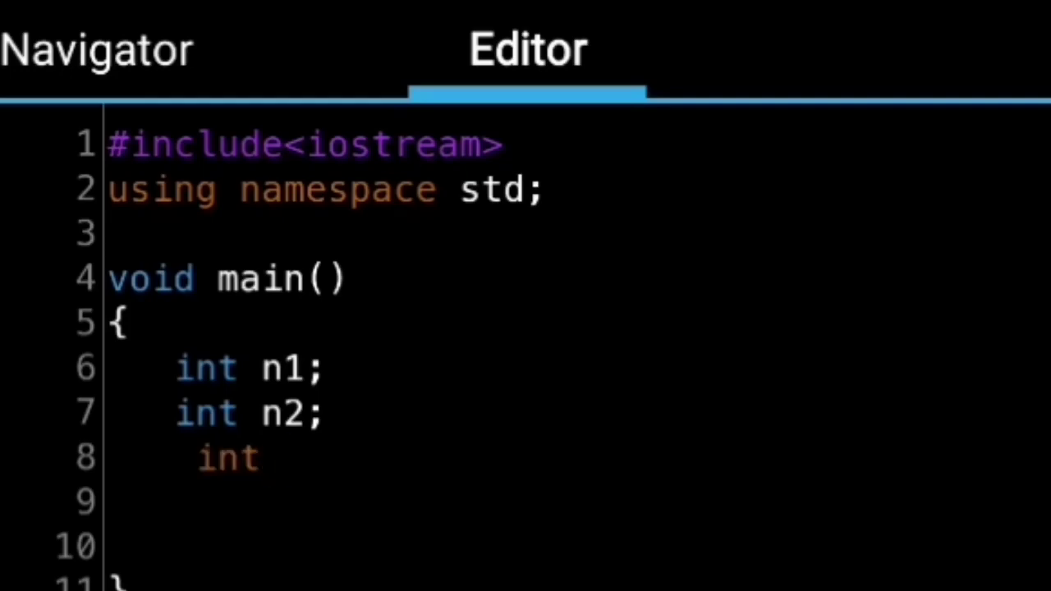
{"action": "type", "text": "sum"}
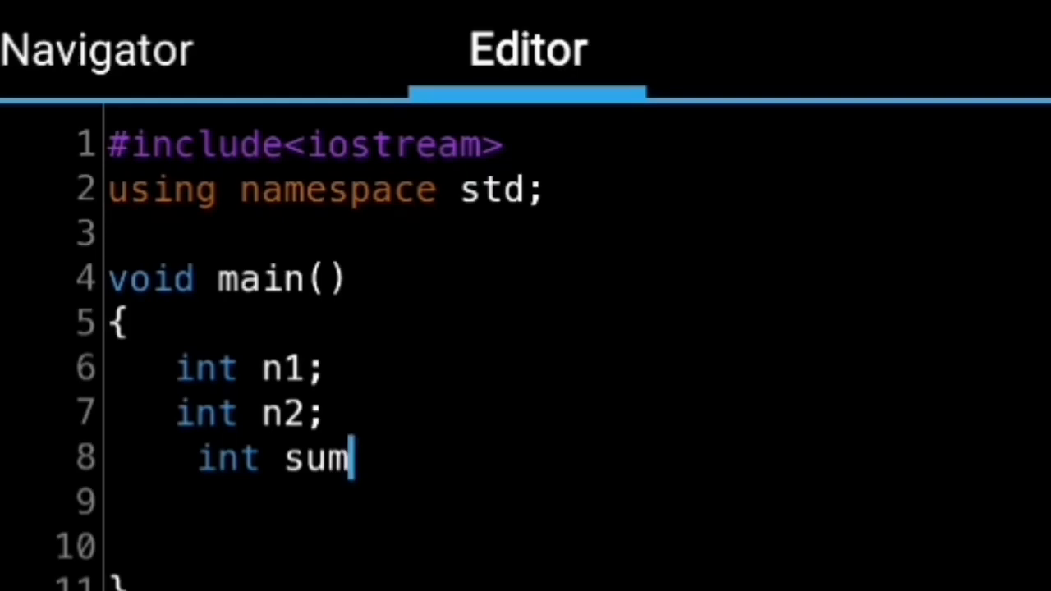
{"action": "type", "text": ";"}
Initialise the declarations to n1=5 and n2=3.
{"action": "left_click", "coordinate": [287, 370]}
{"action": "left_click", "coordinate": [459, 421]}
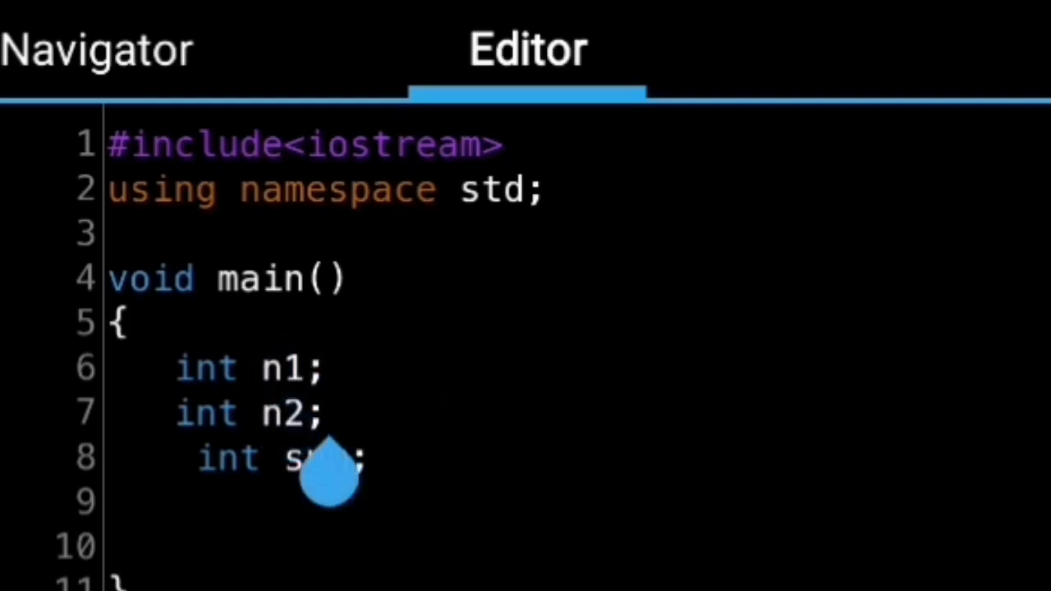
{"action": "left_click", "coordinate": [302, 365]}
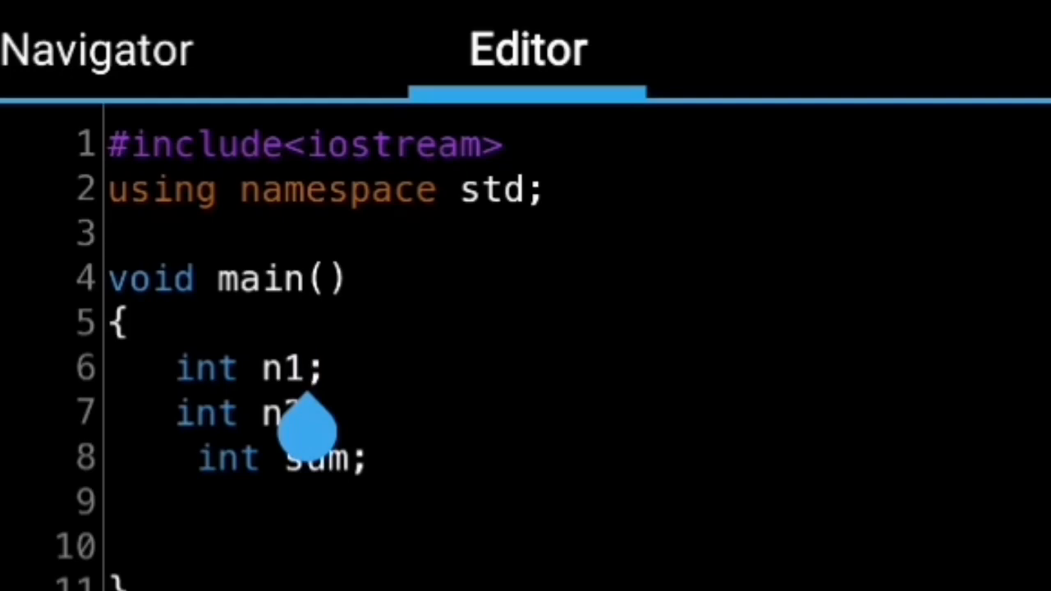
{"action": "type", "text": "="}
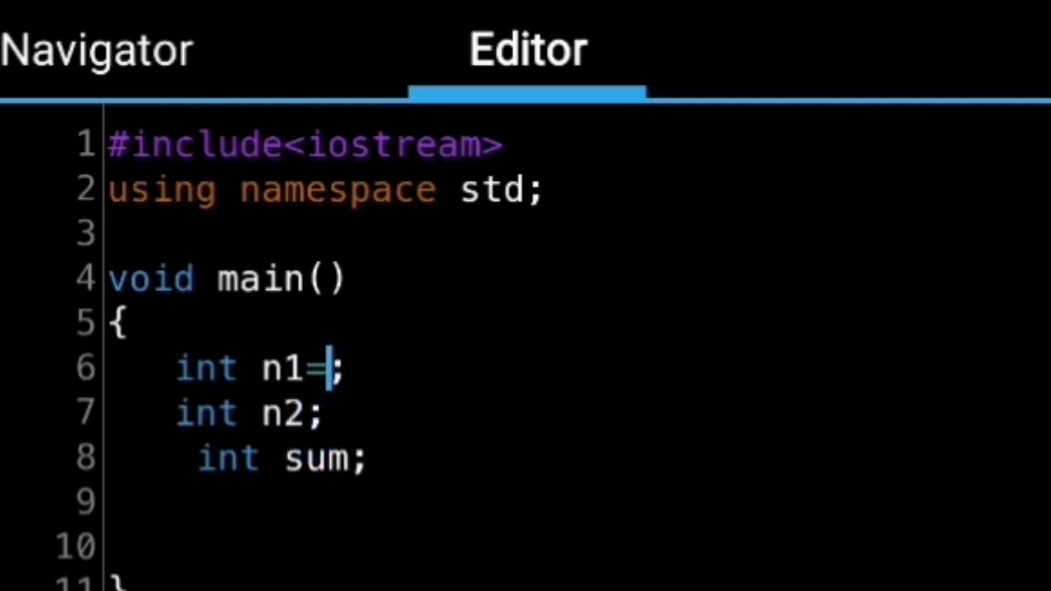
{"action": "type", "text": "5"}
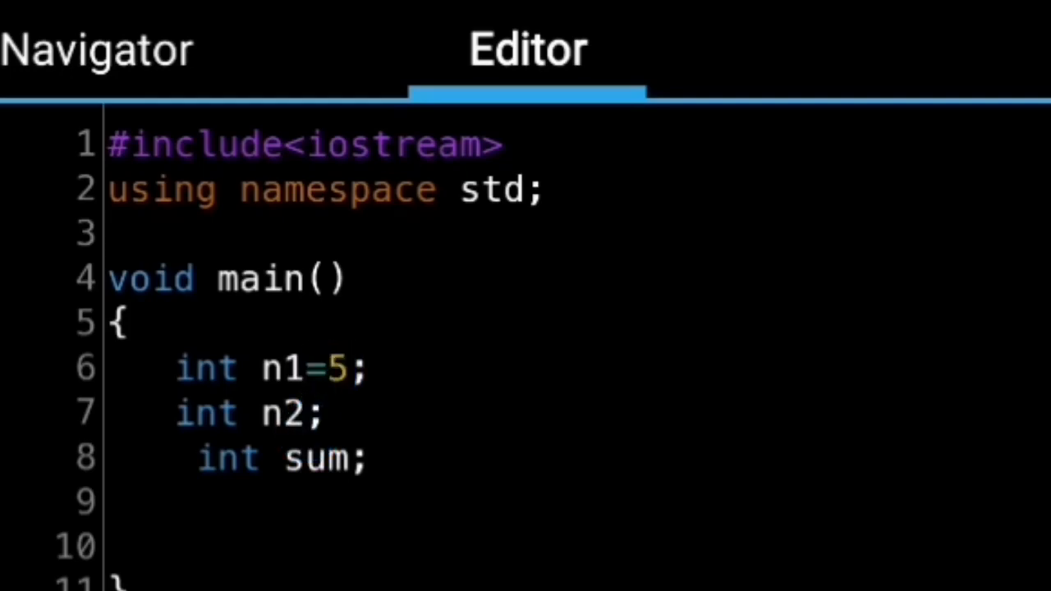
{"action": "left_click", "coordinate": [303, 418]}
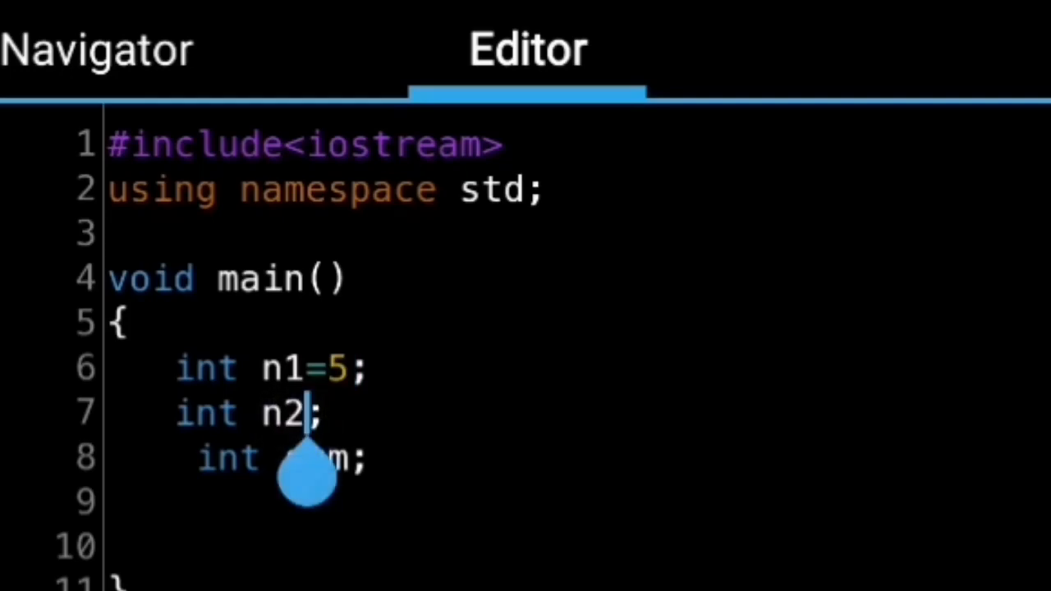
{"action": "type", "text": "="}
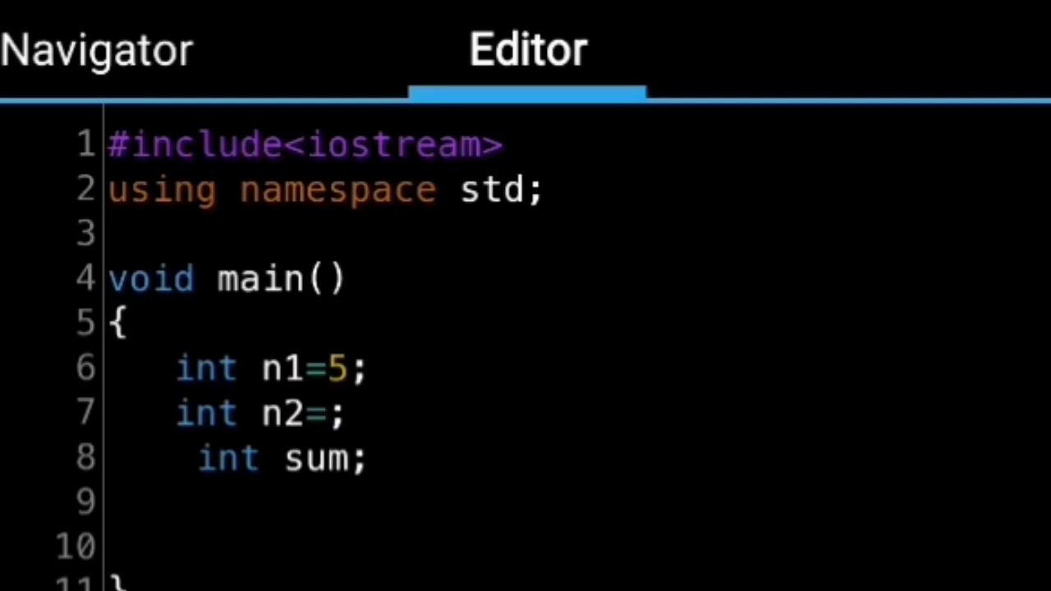
{"action": "type", "text": "3"}
Align line 8 with the other declarations and make it int sum=n1+n2;.
{"action": "left_click", "coordinate": [197, 458]}
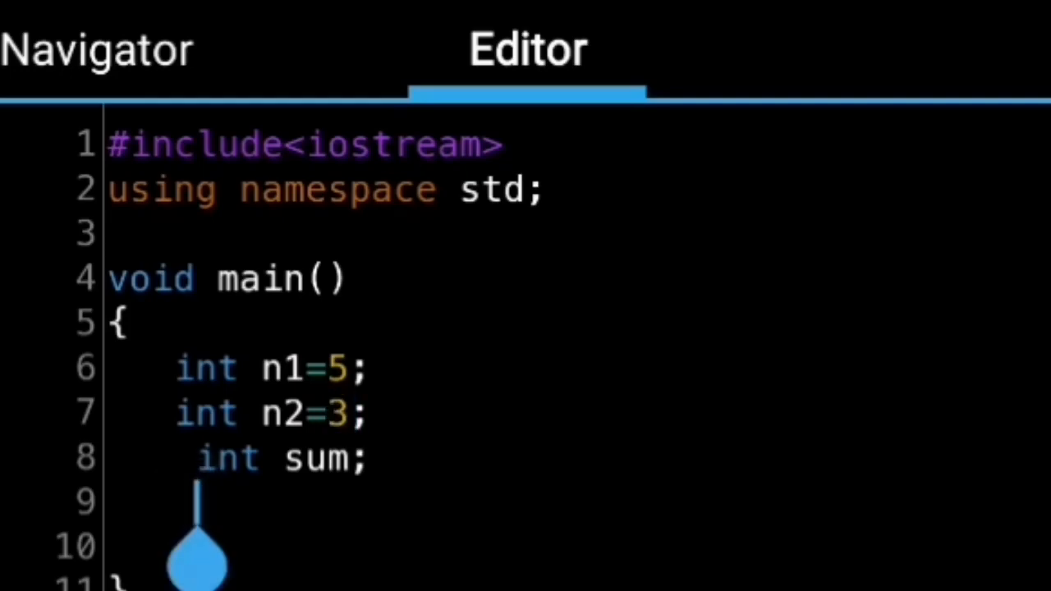
{"action": "key", "text": "BackSpace"}
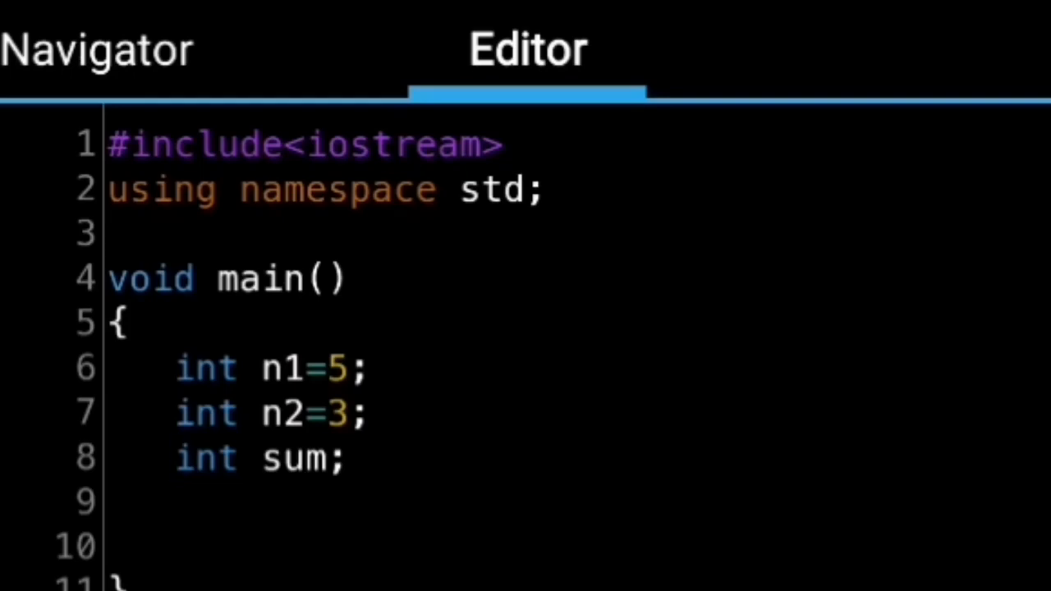
{"action": "left_click", "coordinate": [329, 458]}
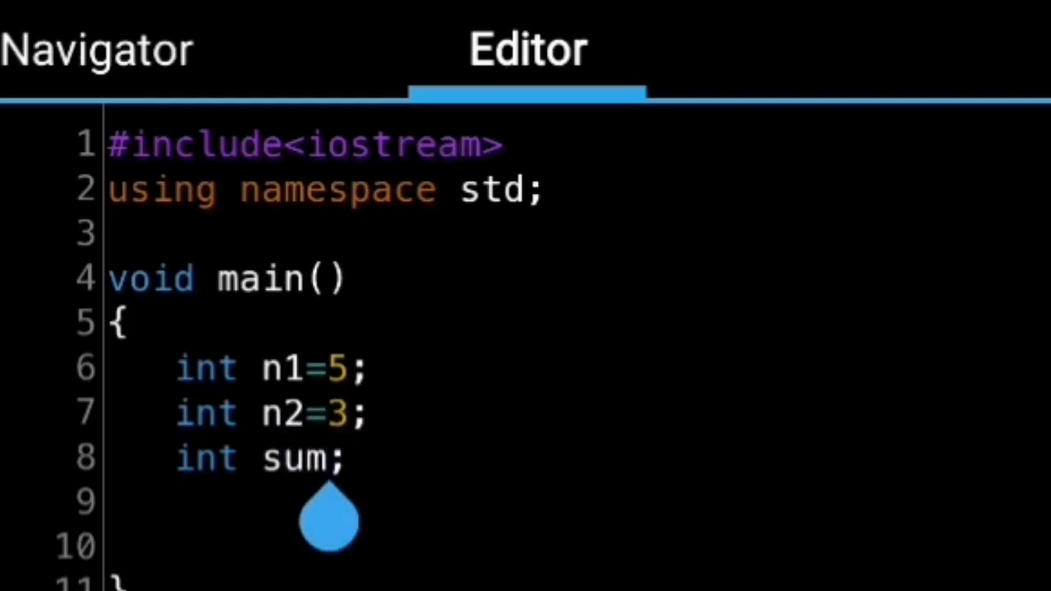
{"action": "type", "text": "="}
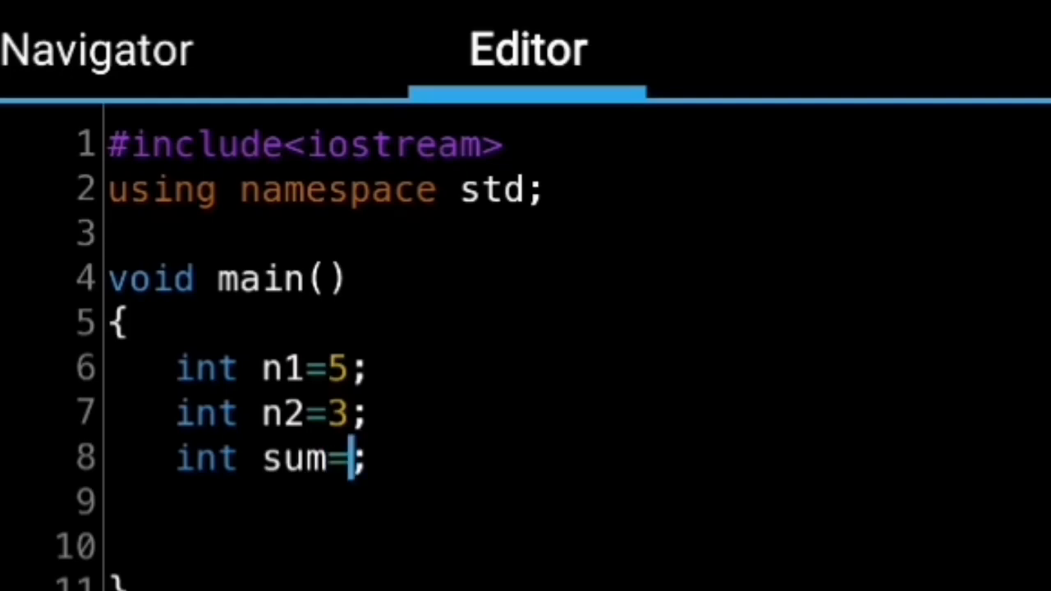
{"action": "type", "text": "n1"}
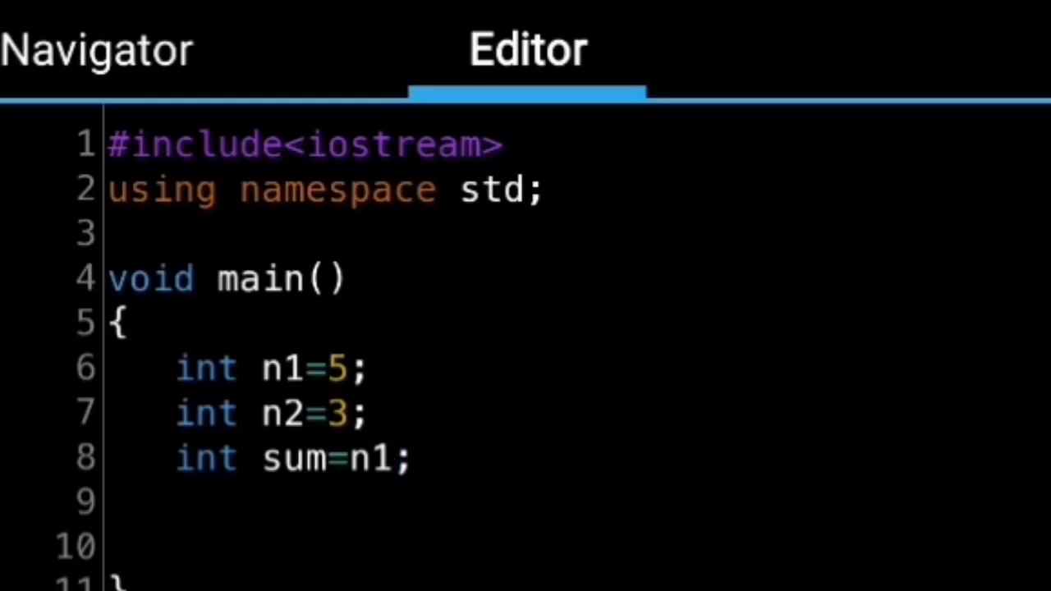
{"action": "type", "text": "+n2"}
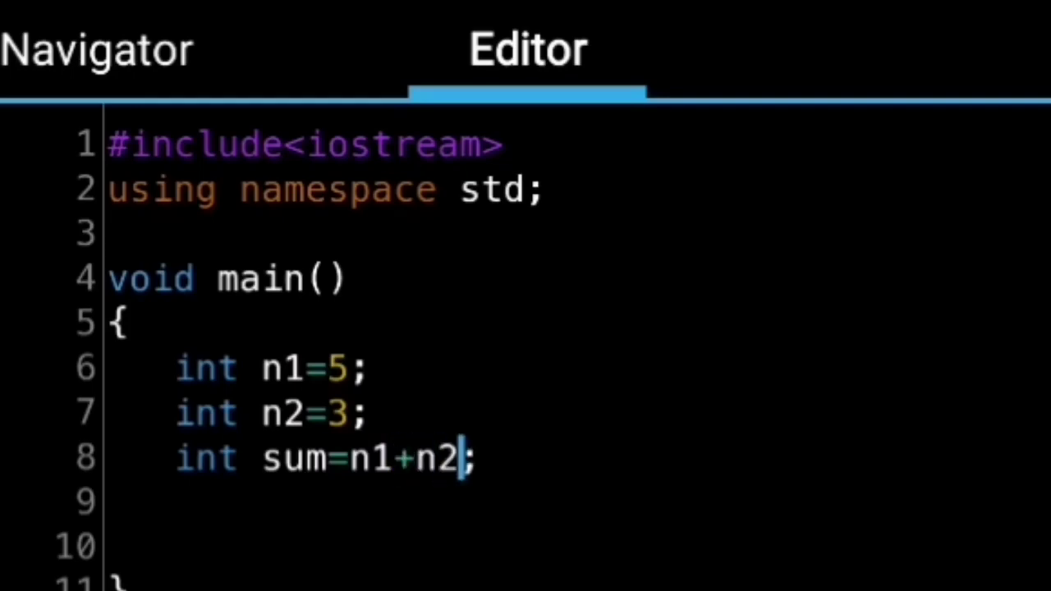
{"action": "left_click", "coordinate": [603, 446]}
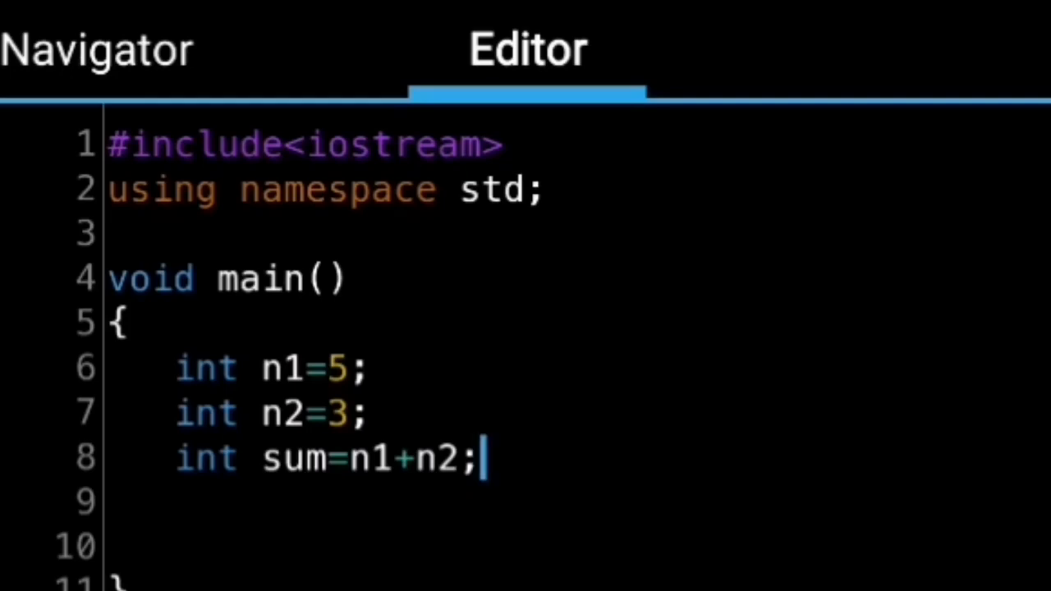
Write cout <<"The sum of "<<n1<<" and " on line 10, fixing the spacing before and.
{"action": "key", "text": "Return"}
{"action": "key", "text": "Return"}
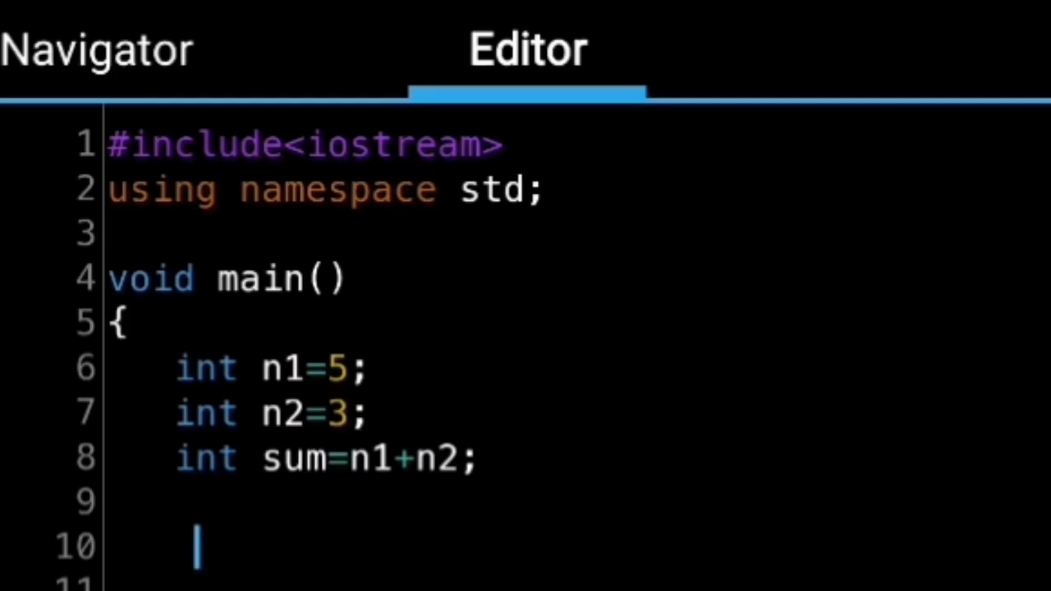
{"action": "type", "text": "cou"}
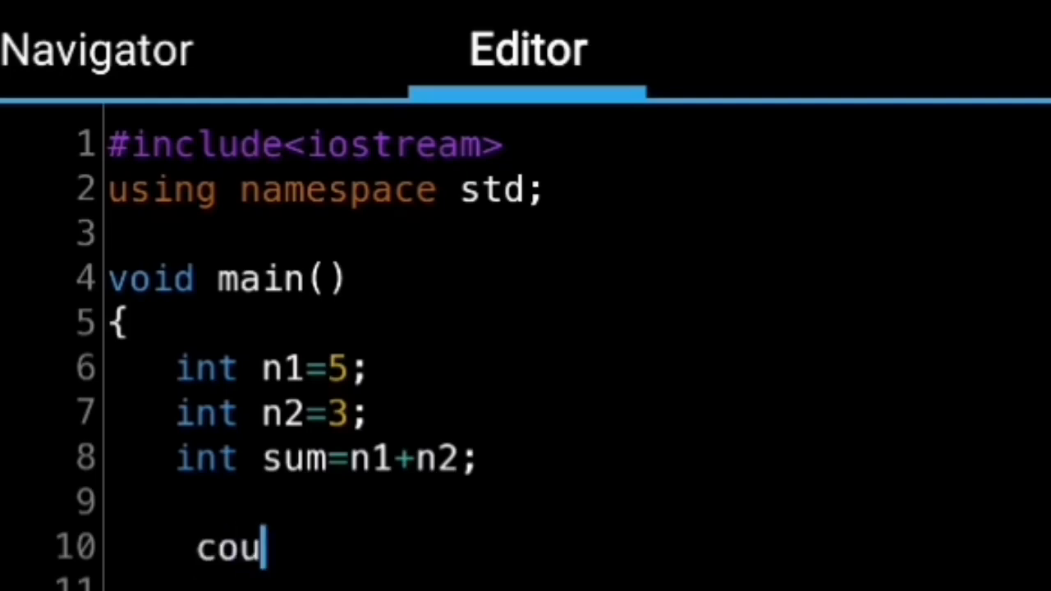
{"action": "type", "text": "t "}
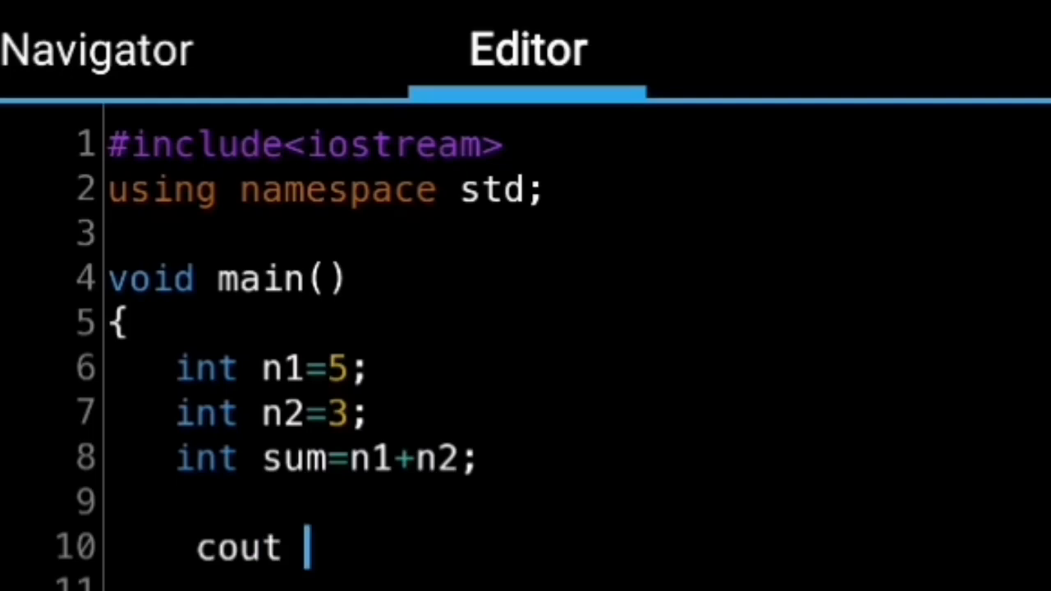
{"action": "type", "text": "<<"}
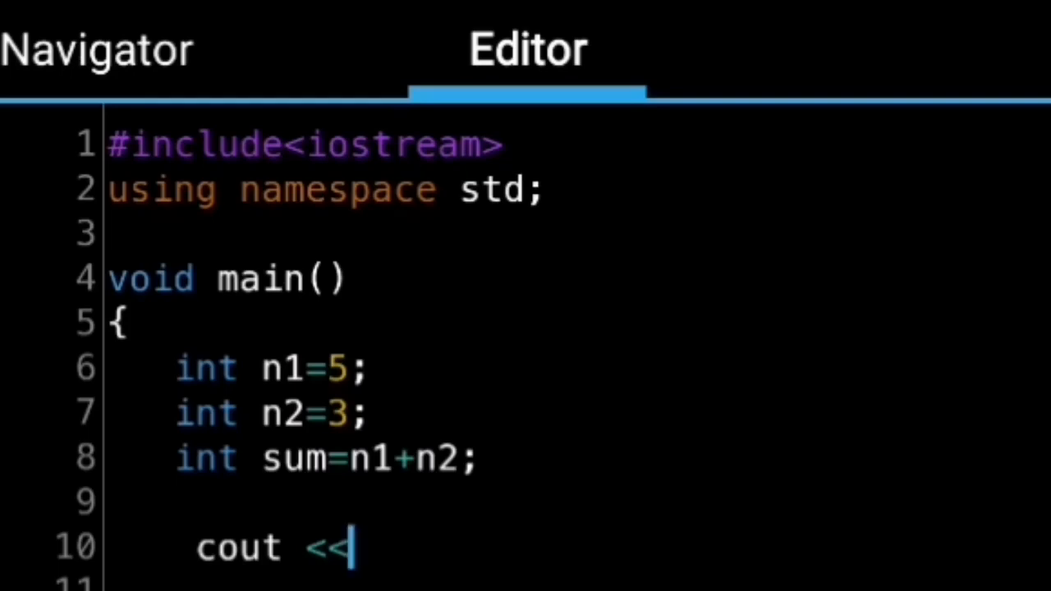
{"action": "type", "text": "\""}
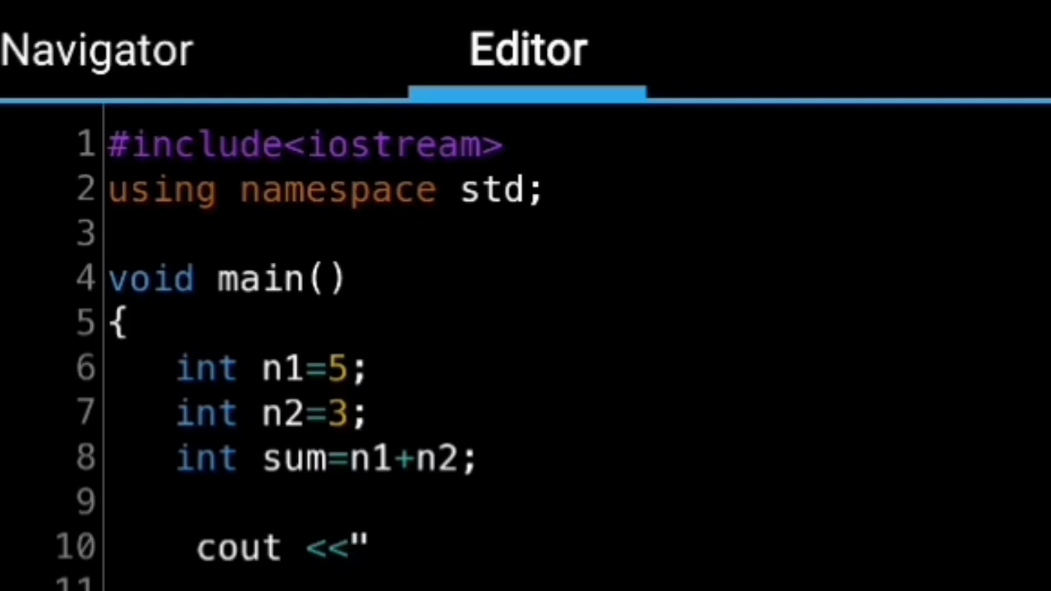
{"action": "type", "text": "Thd"}
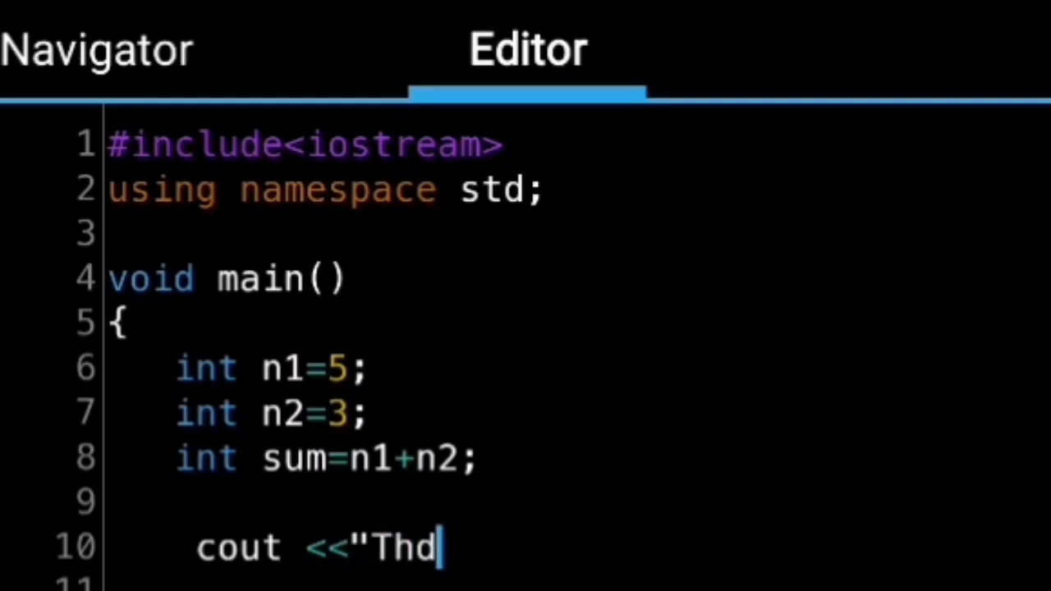
{"action": "key", "text": "BackSpace"}
{"action": "type", "text": "s sum of"}
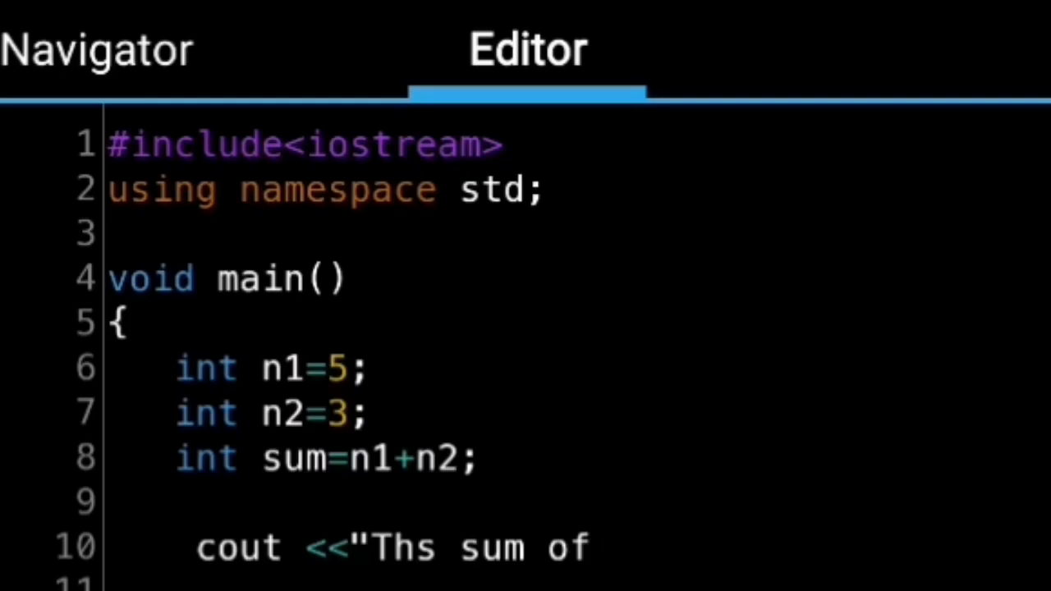
{"action": "type", "text": "\""}
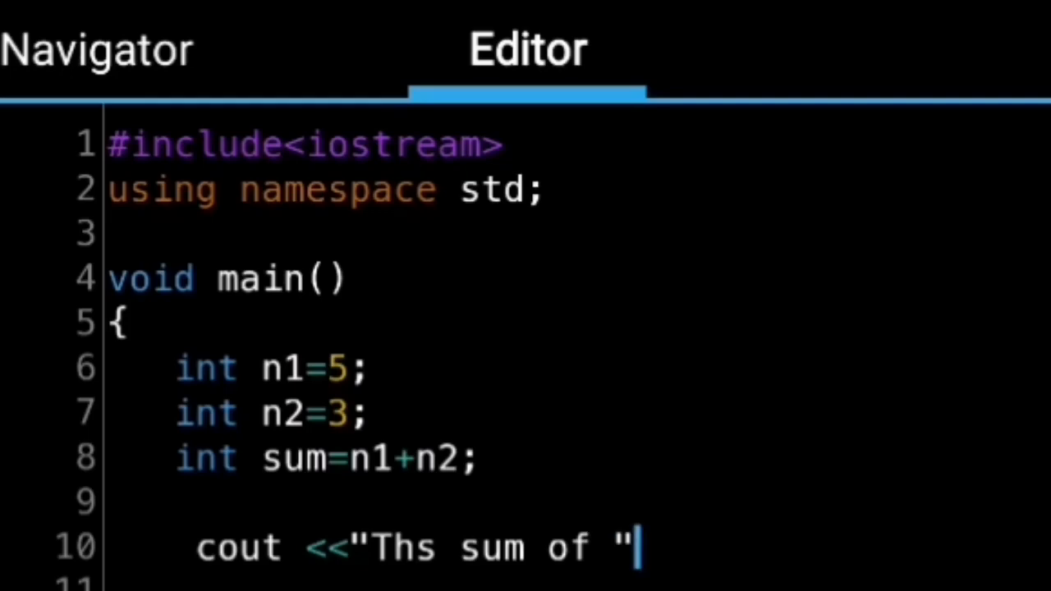
{"action": "type", "text": "<<"}
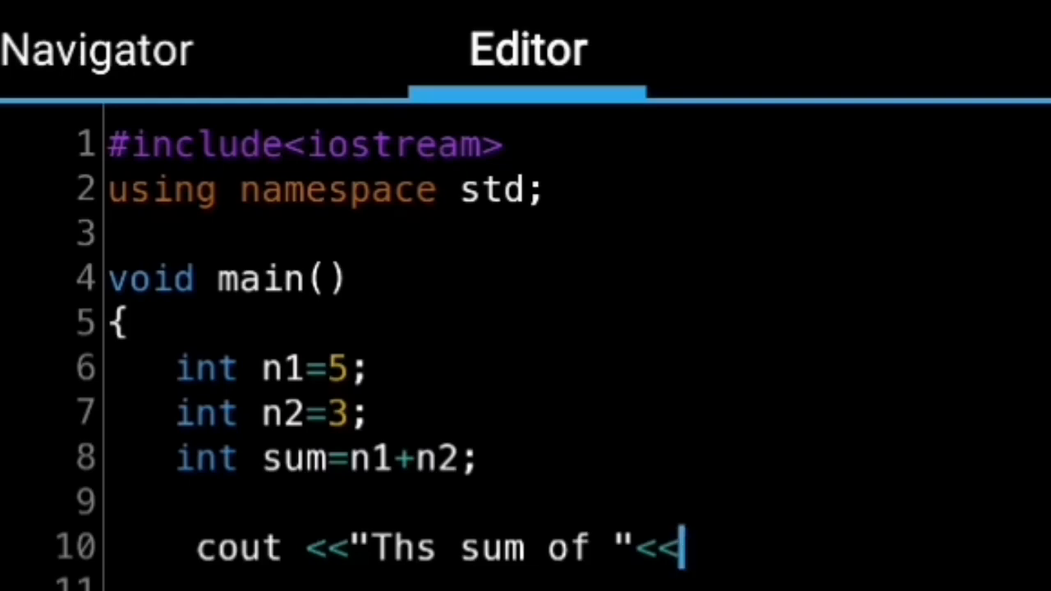
{"action": "type", "text": "n1"}
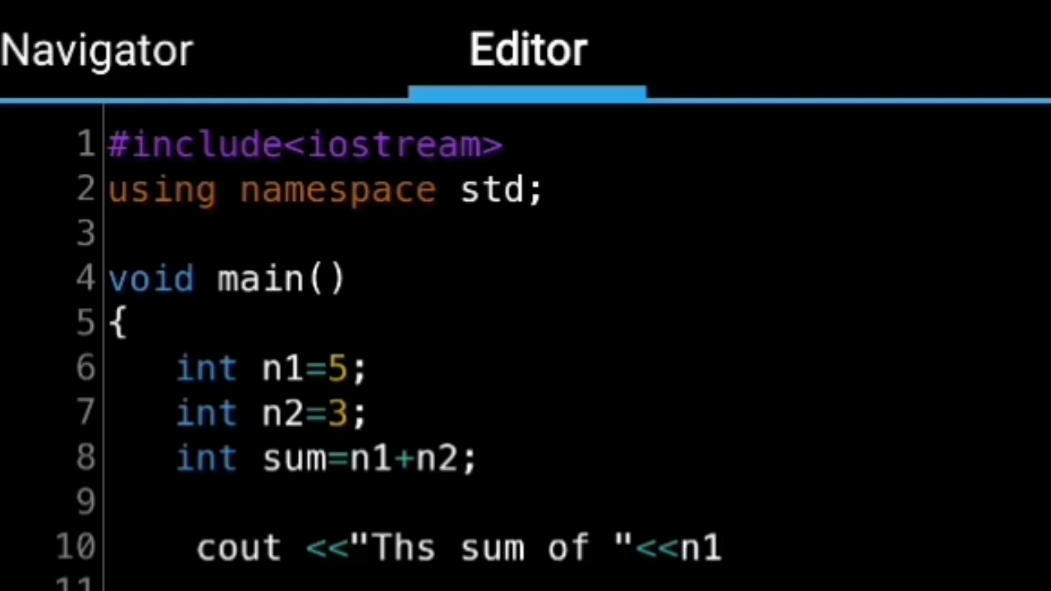
{"action": "type", "text": "<<"}
{"action": "type", "text": "\""}
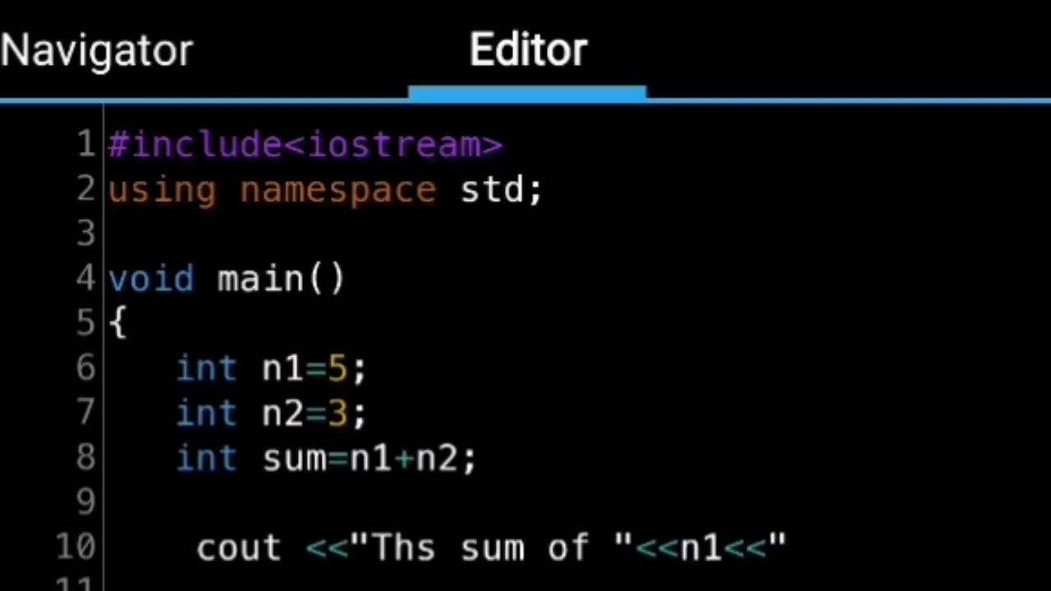
{"action": "type", "text": "and"}
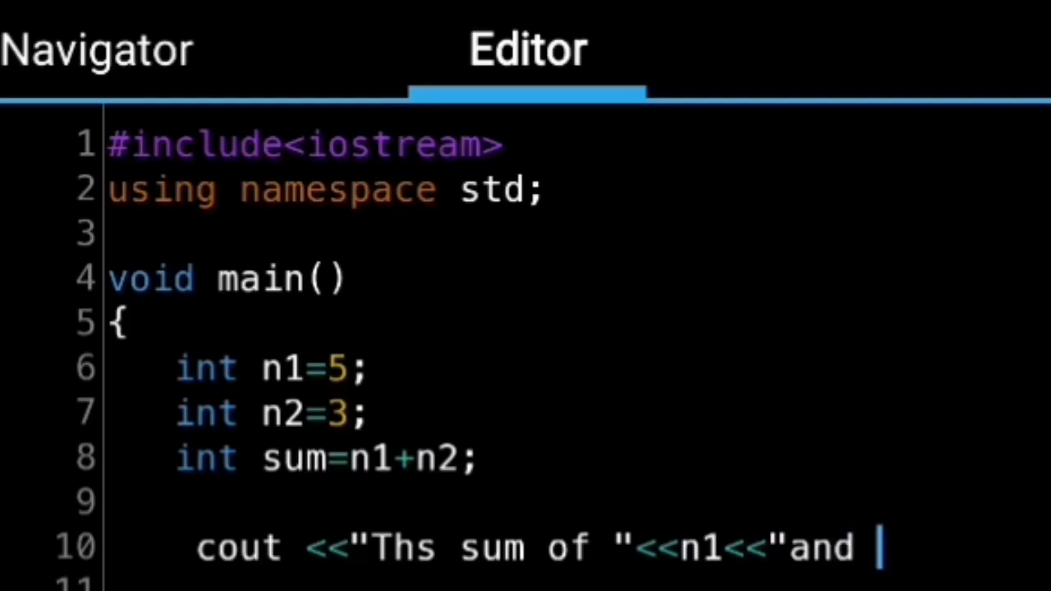
{"action": "left_click", "coordinate": [803, 502]}
{"action": "left_click", "coordinate": [763, 502]}
{"action": "left_click", "coordinate": [781, 542]}
{"action": "left_click", "coordinate": [894, 528]}
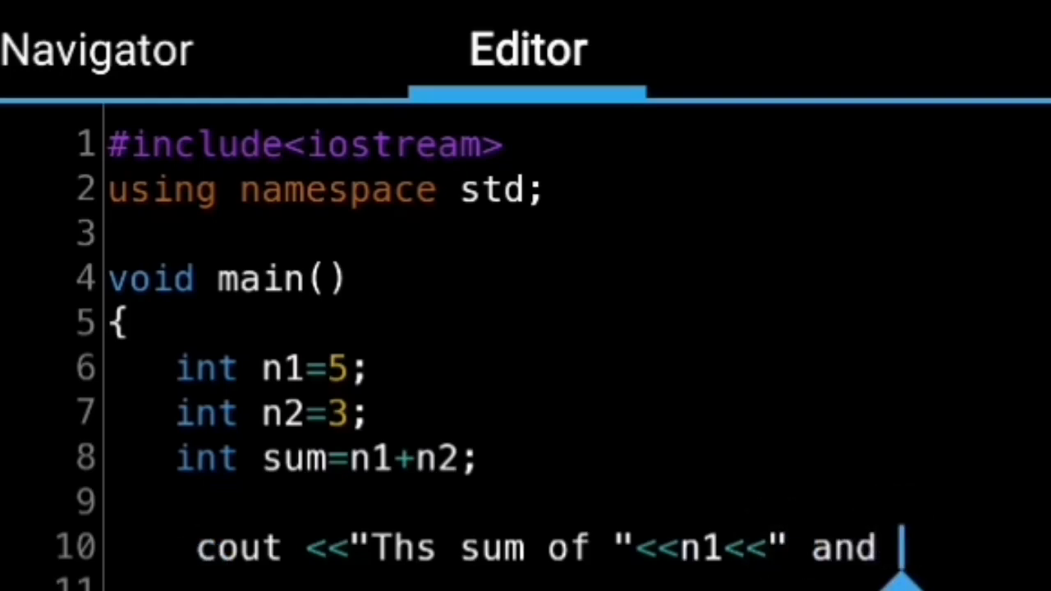
{"action": "type", "text": "\""}
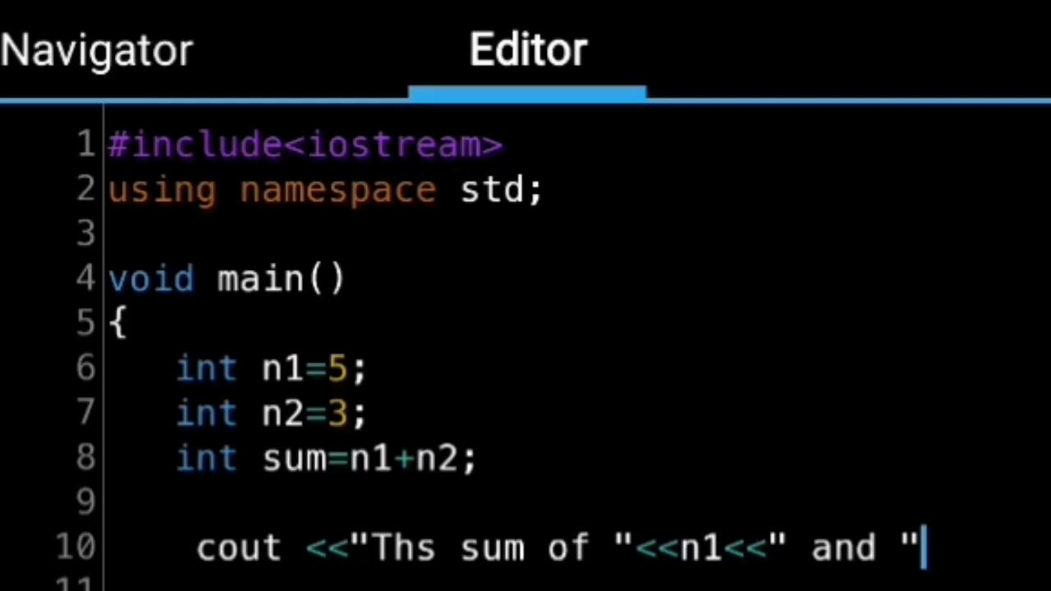
{"action": "type", "text": "<<"}
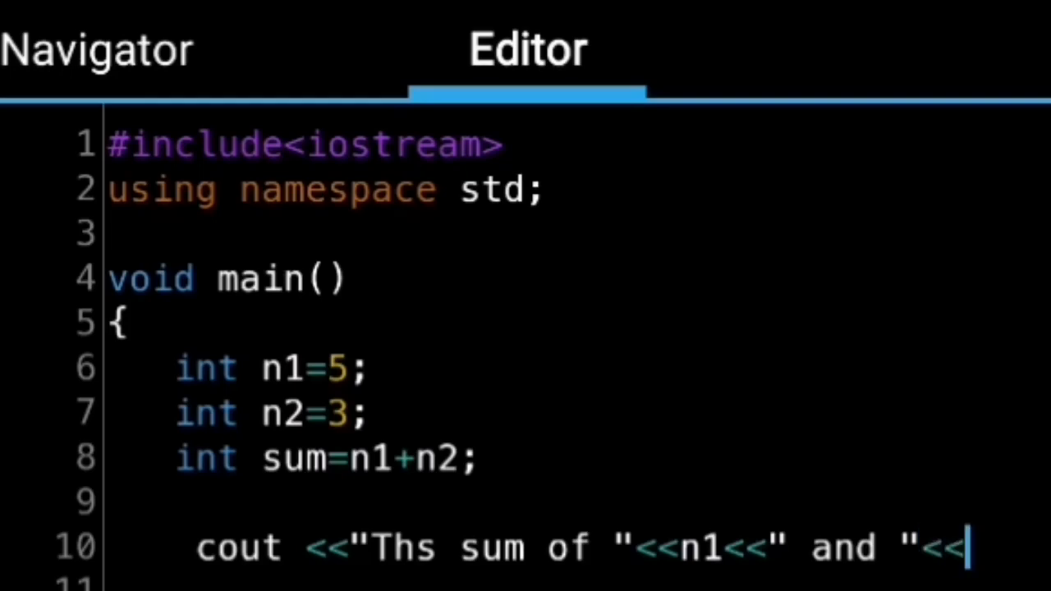
{"action": "type", "text": "n2"}
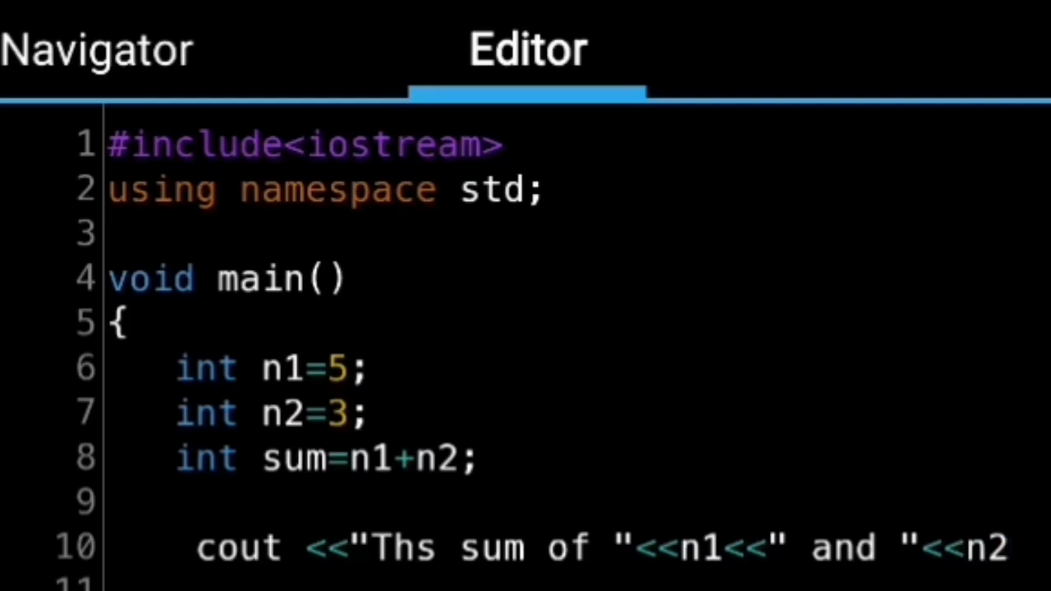
Correct Ths to The and extend line 10 with <<n2<<" is equal to "<<sum.
{"action": "left_click", "coordinate": [440, 548]}
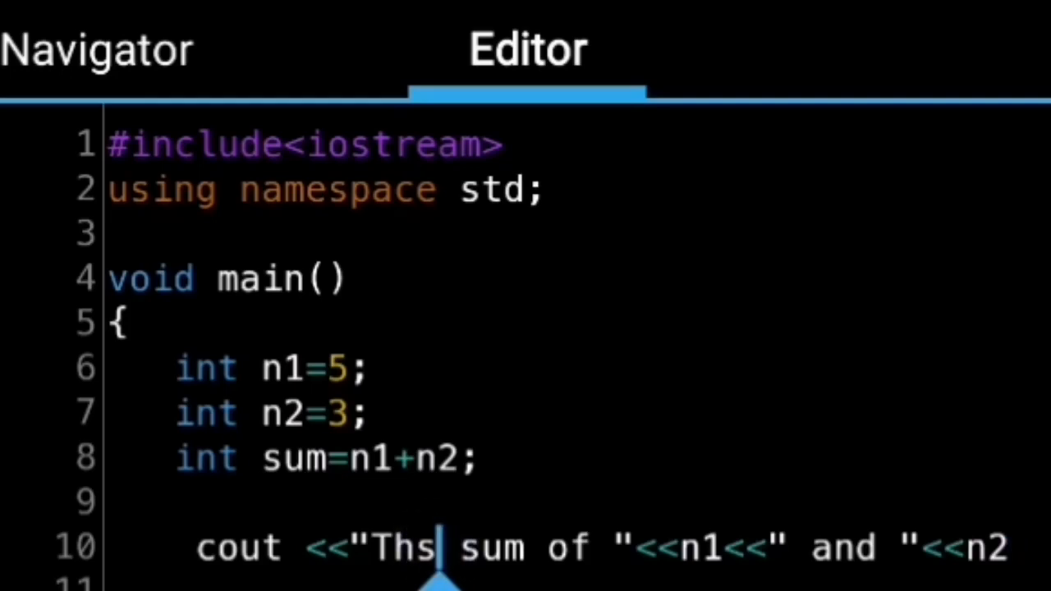
{"action": "key", "text": "BackSpace"}
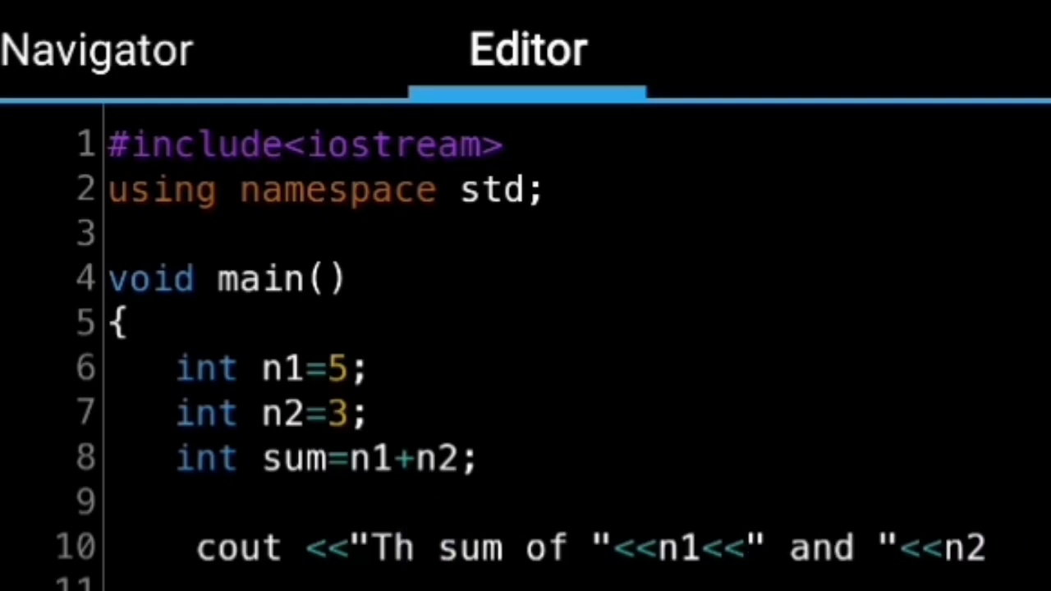
{"action": "type", "text": "e"}
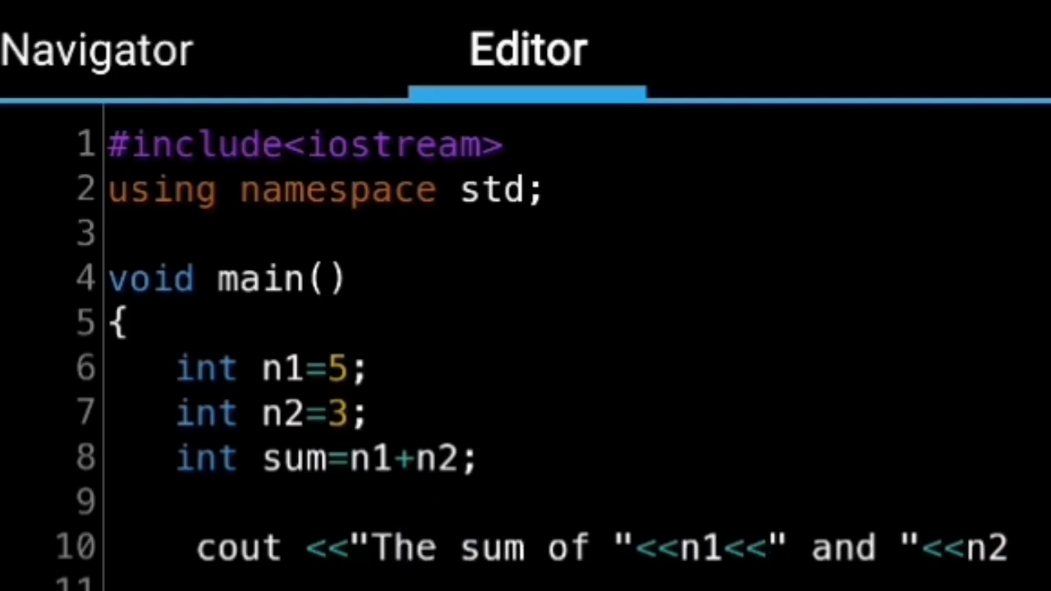
{"action": "left_click", "coordinate": [1012, 548]}
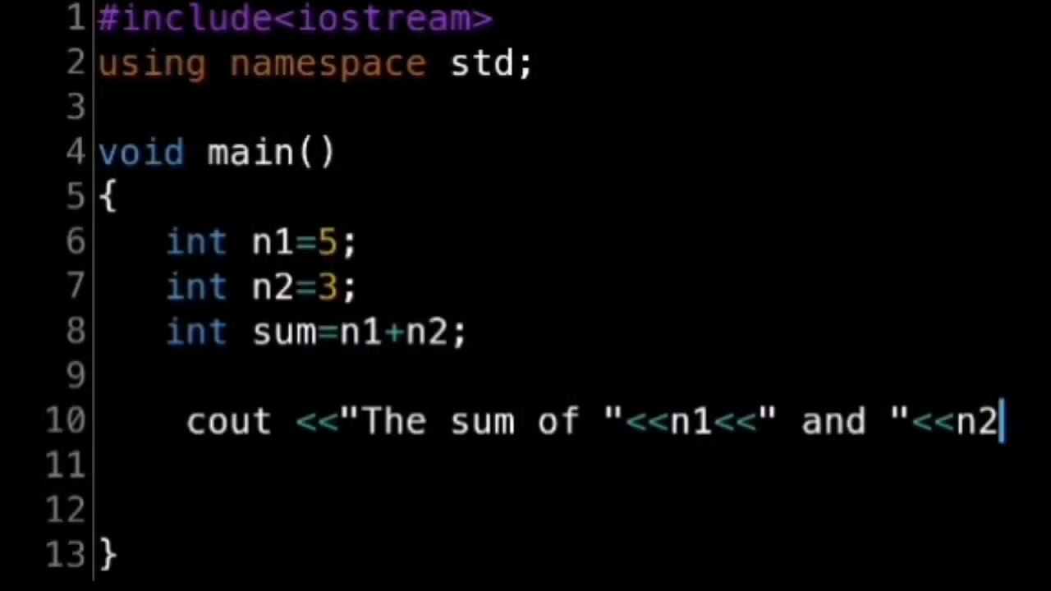
{"action": "type", "text": "<<"}
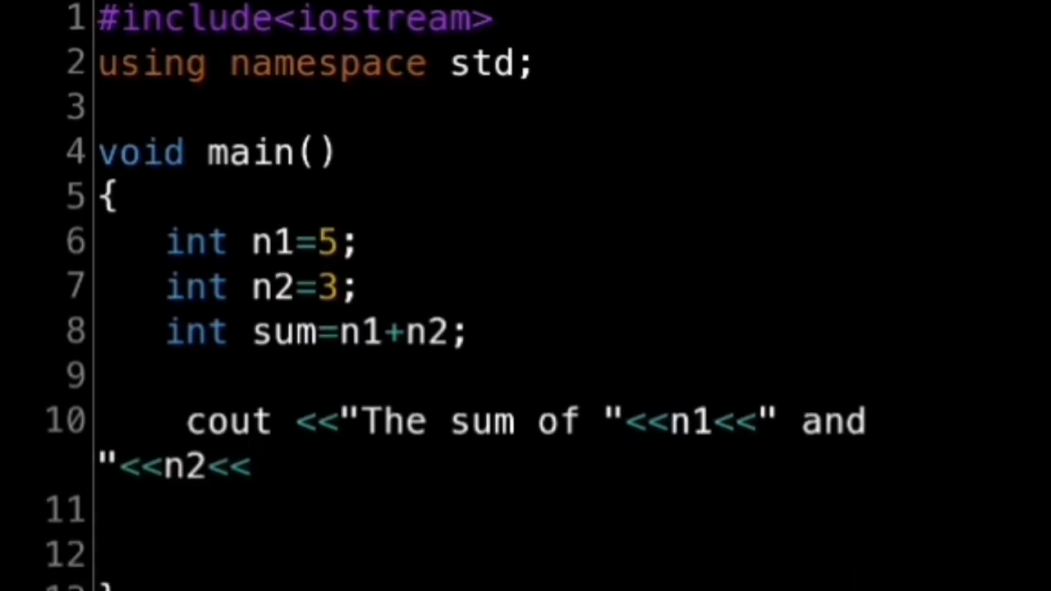
{"action": "type", "text": "\""}
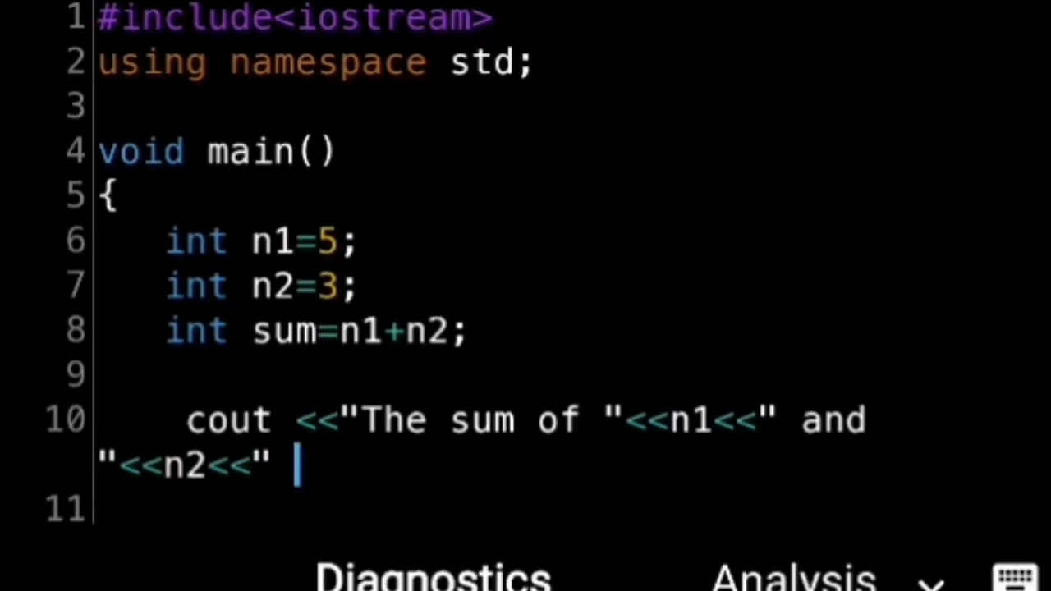
{"action": "type", "text": " is equal to "}
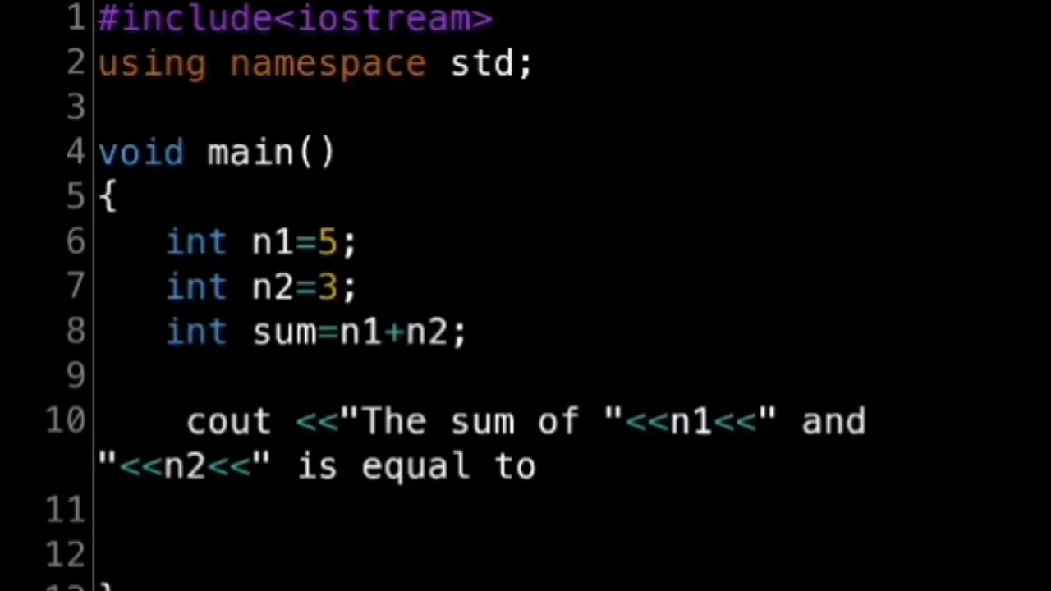
{"action": "type", "text": "\""}
{"action": "type", "text": "<<"}
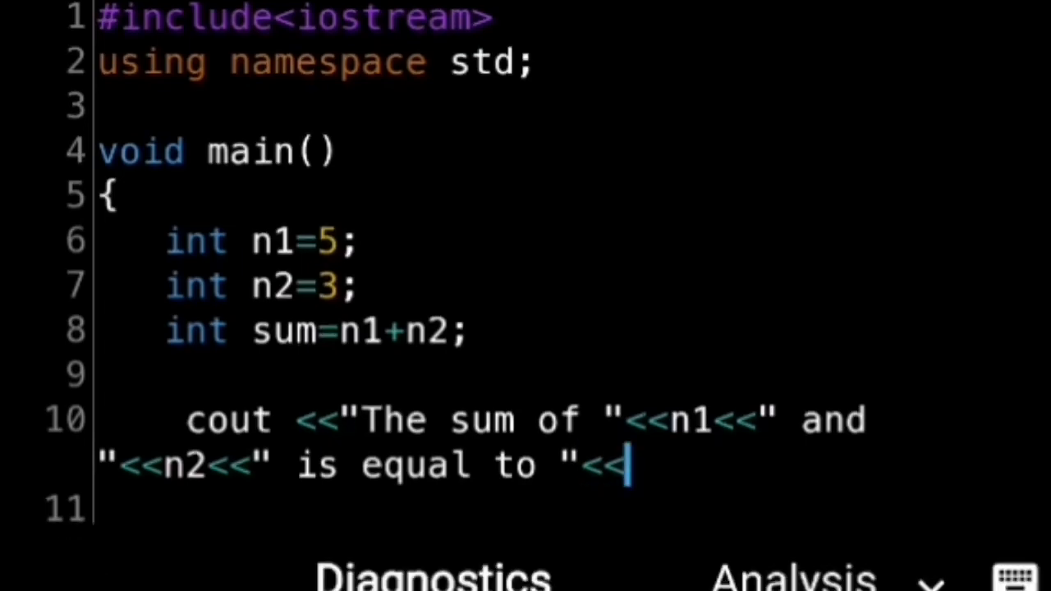
{"action": "type", "text": "sum"}
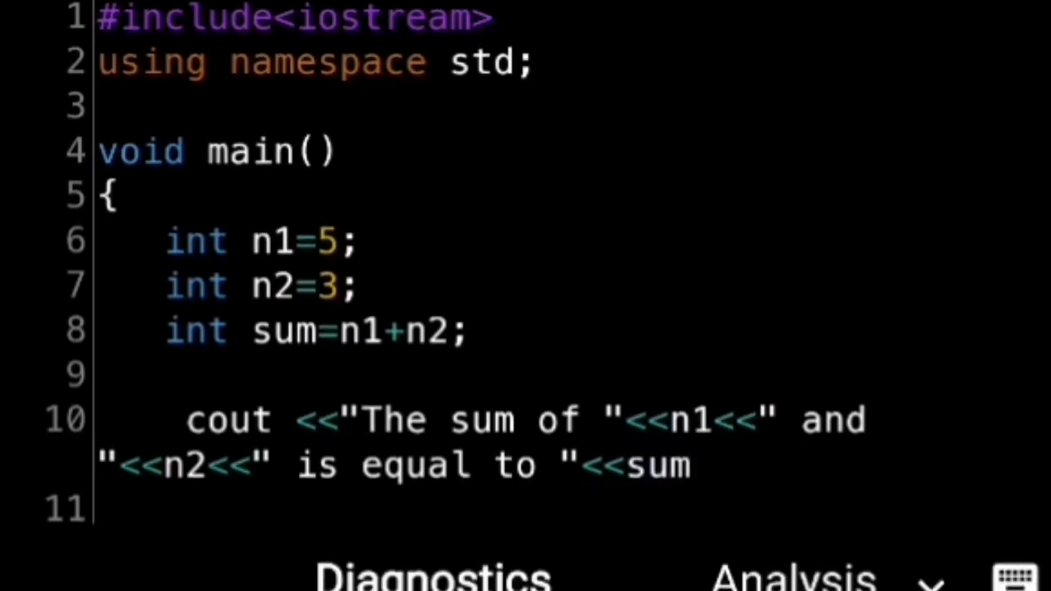
{"action": "key", "text": "BackSpace"}
{"action": "type", "text": "m"}
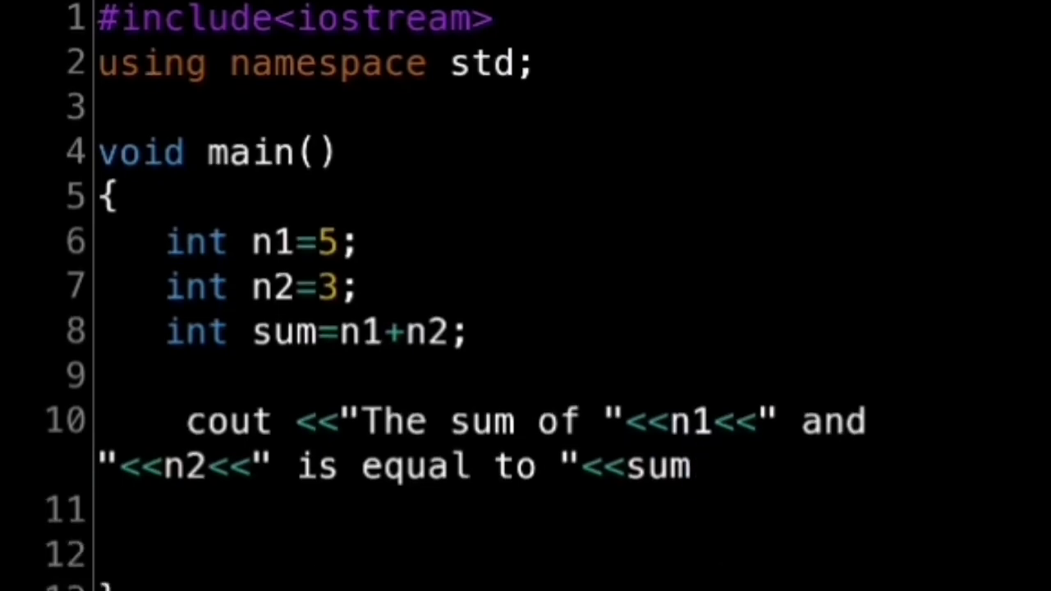
{"action": "type", "text": "<<"}
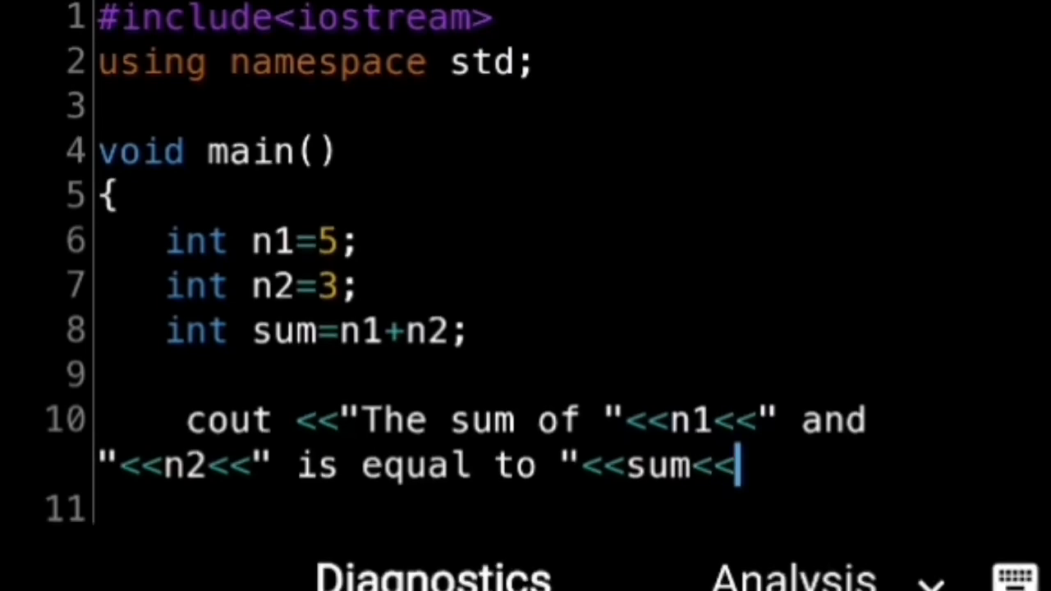
{"action": "type", "text": "end"}
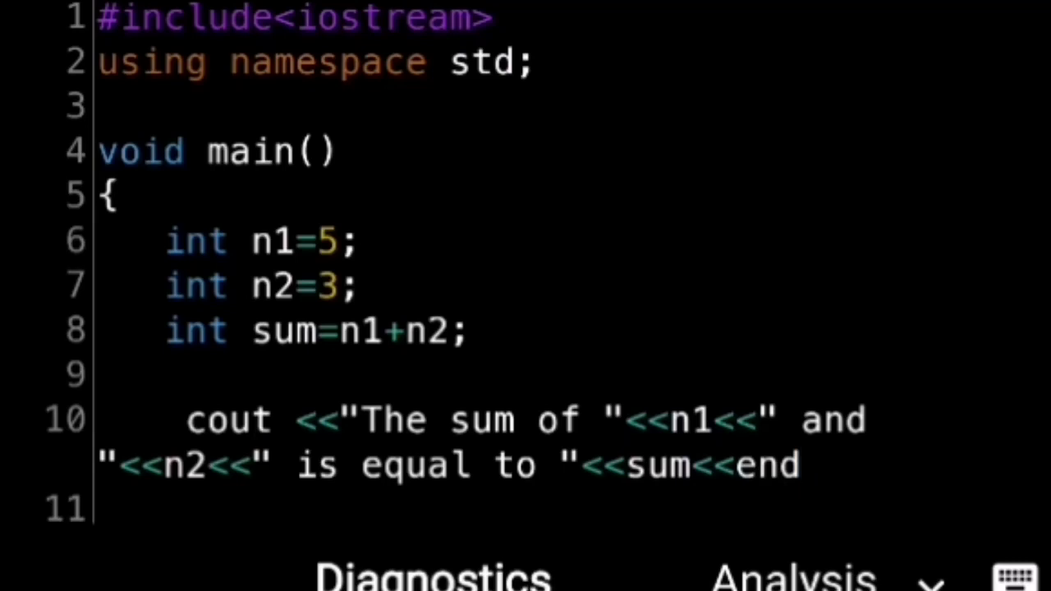
{"action": "type", "text": "l"}
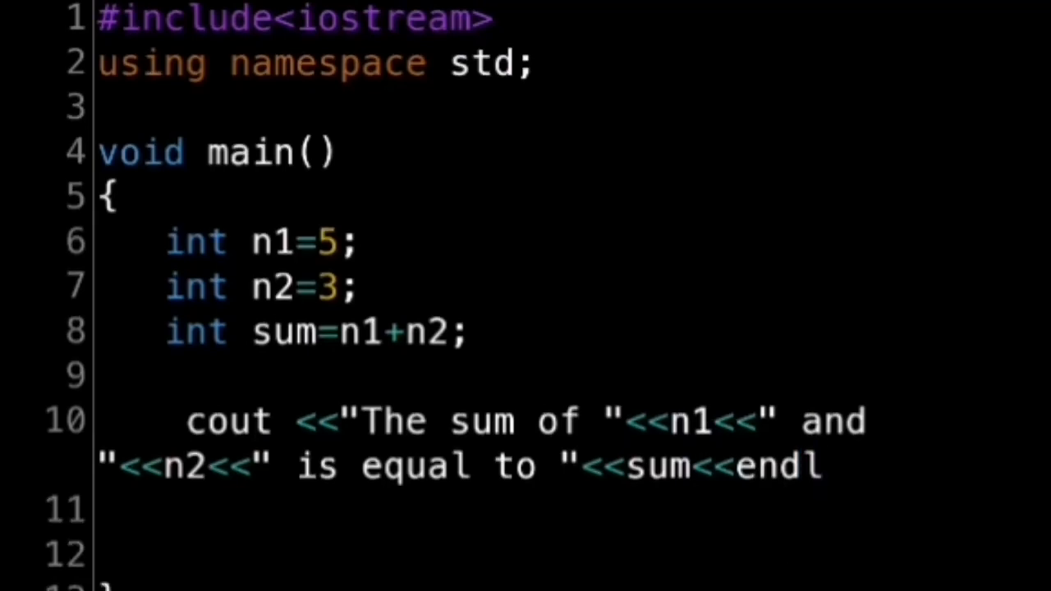
{"action": "type", "text": ";"}
End line 10 with <<endl; and start a new indented line 11.
{"action": "key", "text": "Return"}
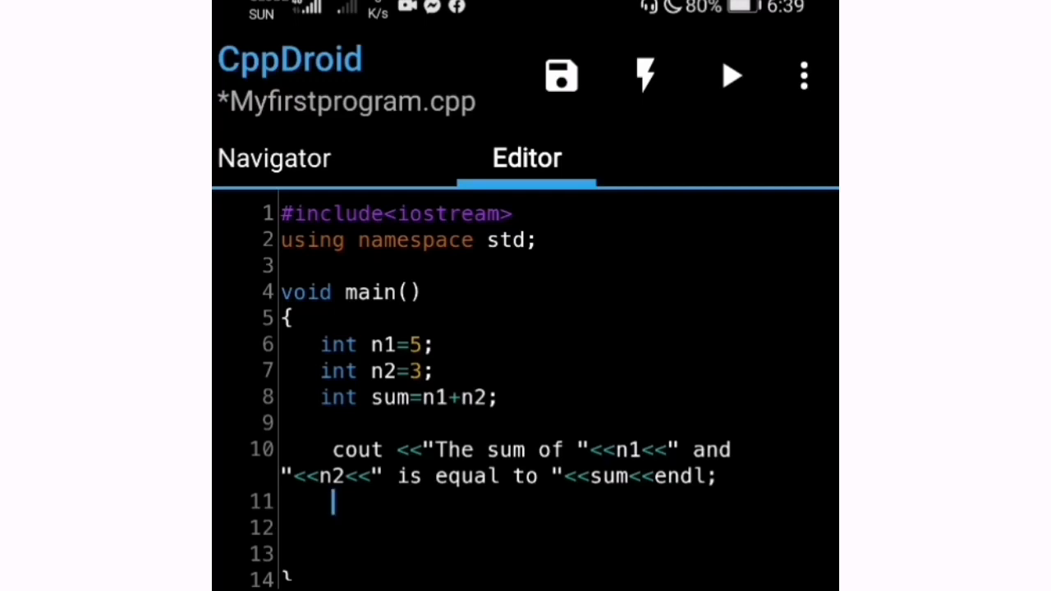
Try running the program before the code is complete.
{"action": "left_click", "coordinate": [732, 76]}
{"action": "left_click", "coordinate": [714, 86]}
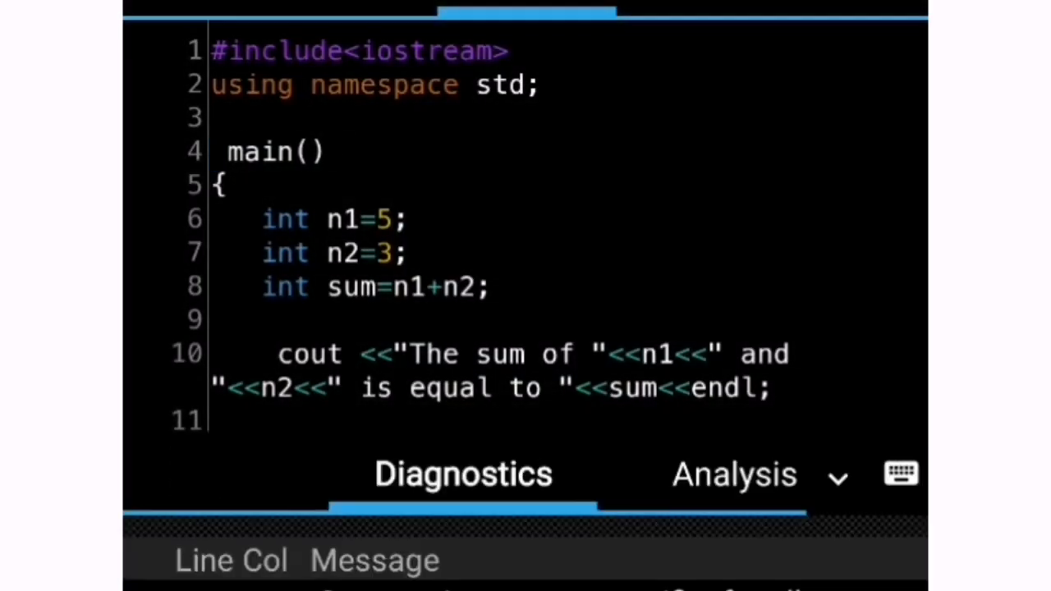
{"action": "type", "text": "int"}
{"action": "left_click_drag", "start_coordinate": [243, 268], "coordinate": [251, 115]}
Write return 0; on line 11, correcting the colon to a semicolon, and try running again.
{"action": "left_click", "coordinate": [265, 310]}
{"action": "type", "text": "Re"}
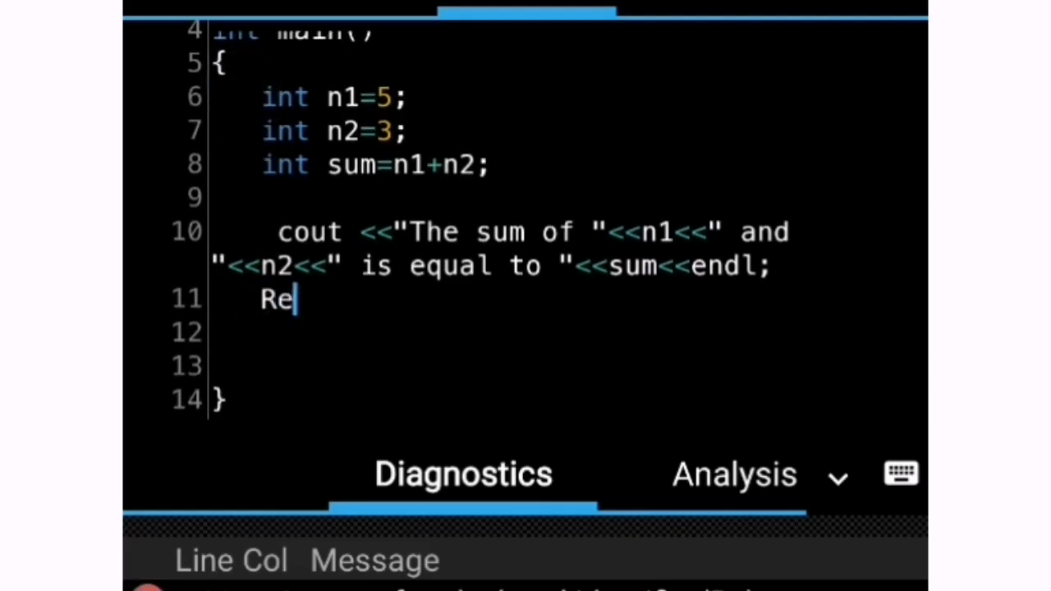
{"action": "key", "text": "BackSpace"}
{"action": "key", "text": "BackSpace"}
{"action": "type", "text": "return 0"}
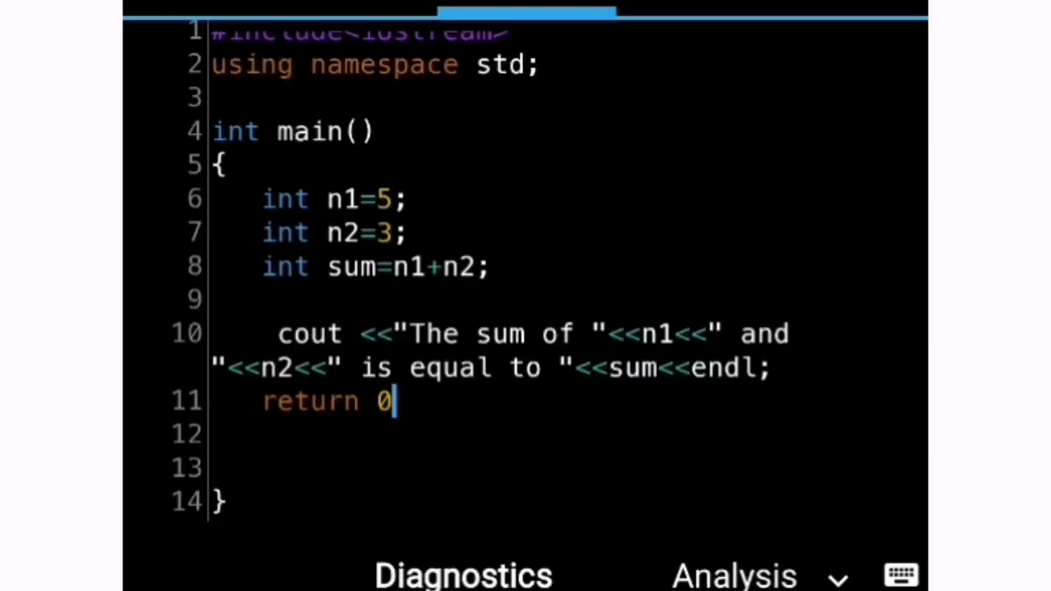
{"action": "type", "text": ":"}
{"action": "key", "text": "BackSpace"}
{"action": "type", "text": ";"}
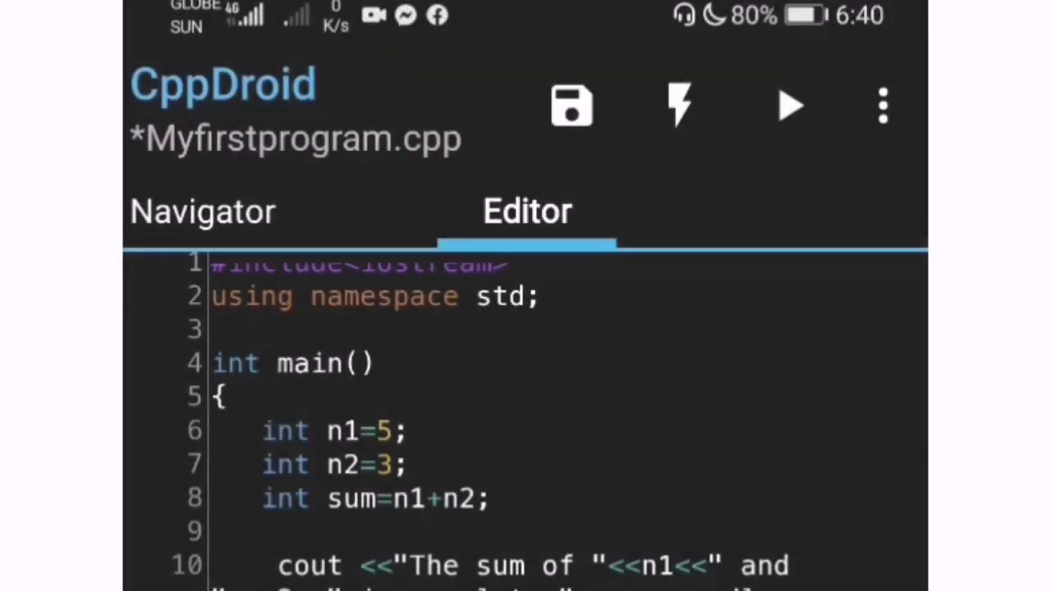
{"action": "left_click", "coordinate": [789, 105]}
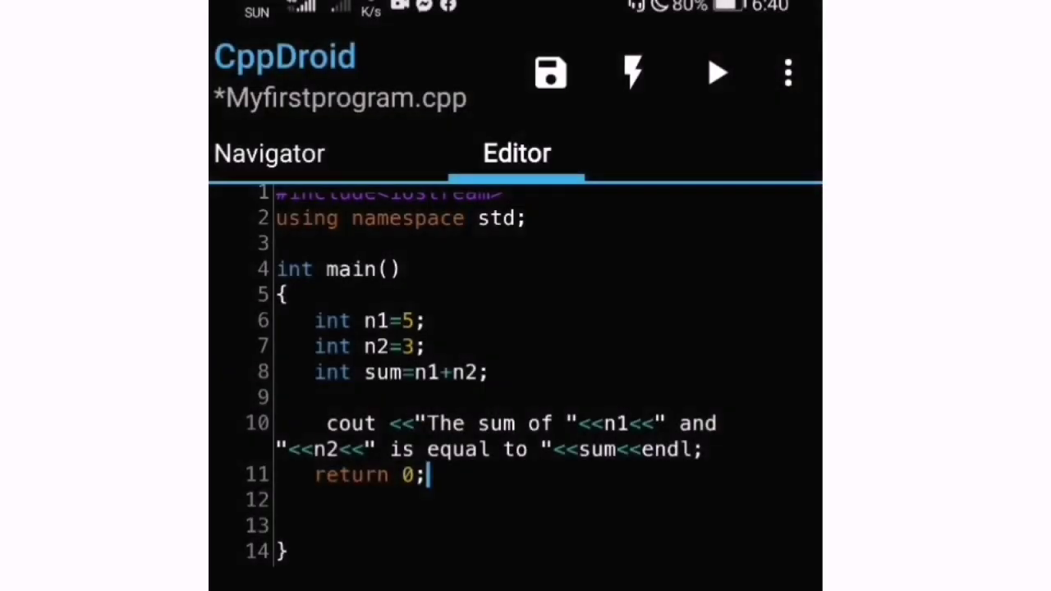
Save and compile the project, run it to print 'The sum of 5 and 3 is equal to 8', and return to the code.
{"action": "left_click", "coordinate": [633, 72]}
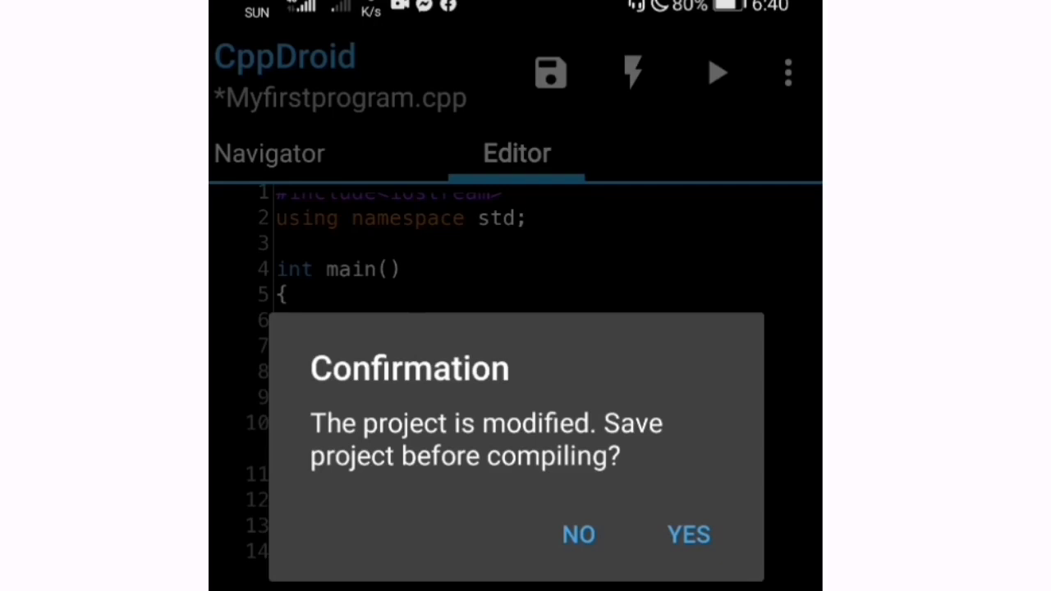
{"action": "left_click", "coordinate": [690, 535]}
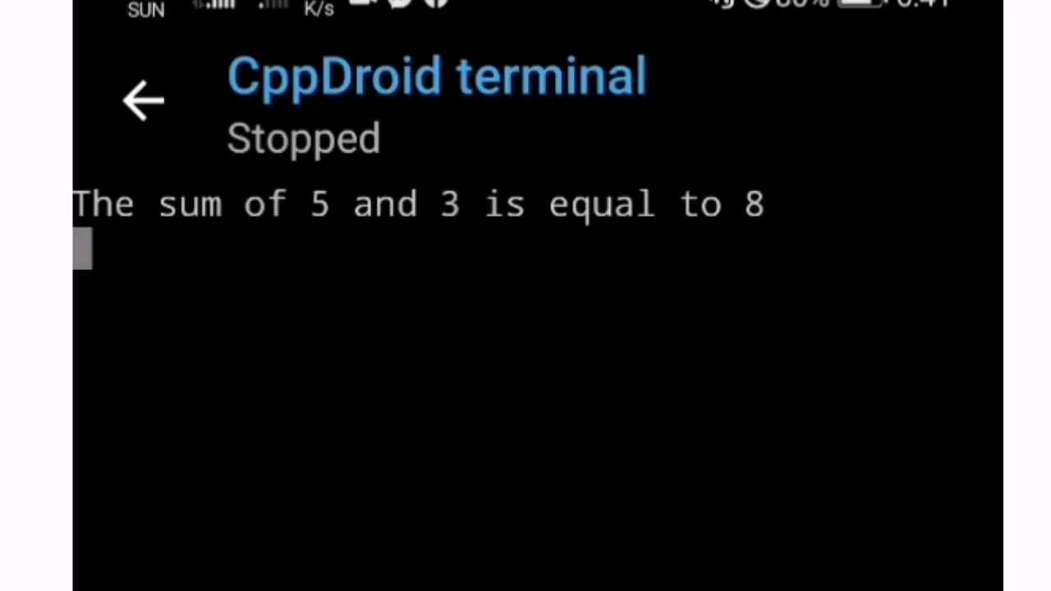
{"action": "left_click", "coordinate": [144, 101]}
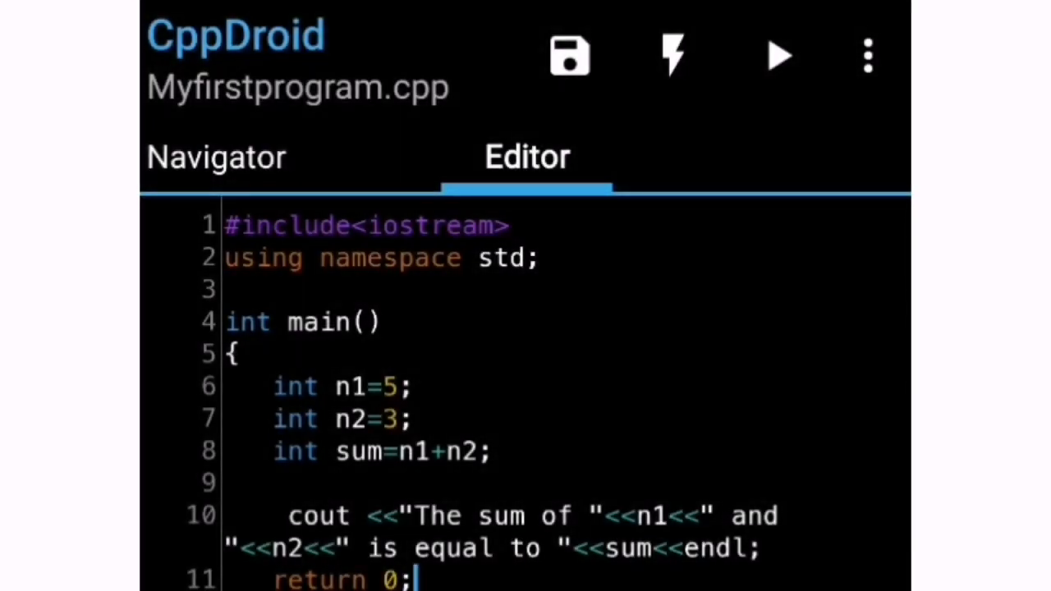
Change n1 to 15 and n2 to 16 on lines 6 and 7.
{"action": "left_click", "coordinate": [398, 387]}
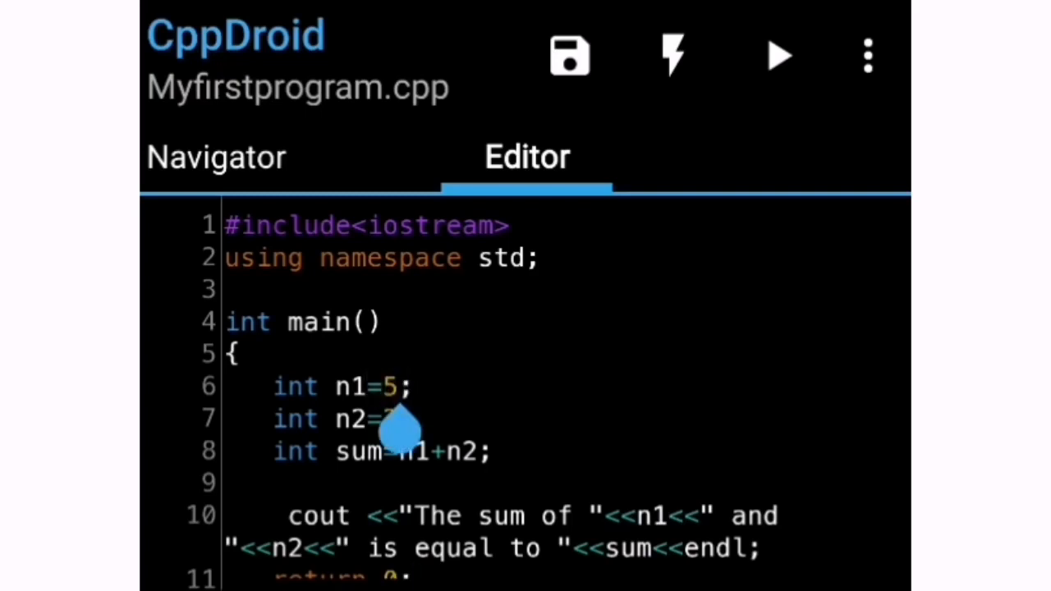
{"action": "key", "text": "BackSpace"}
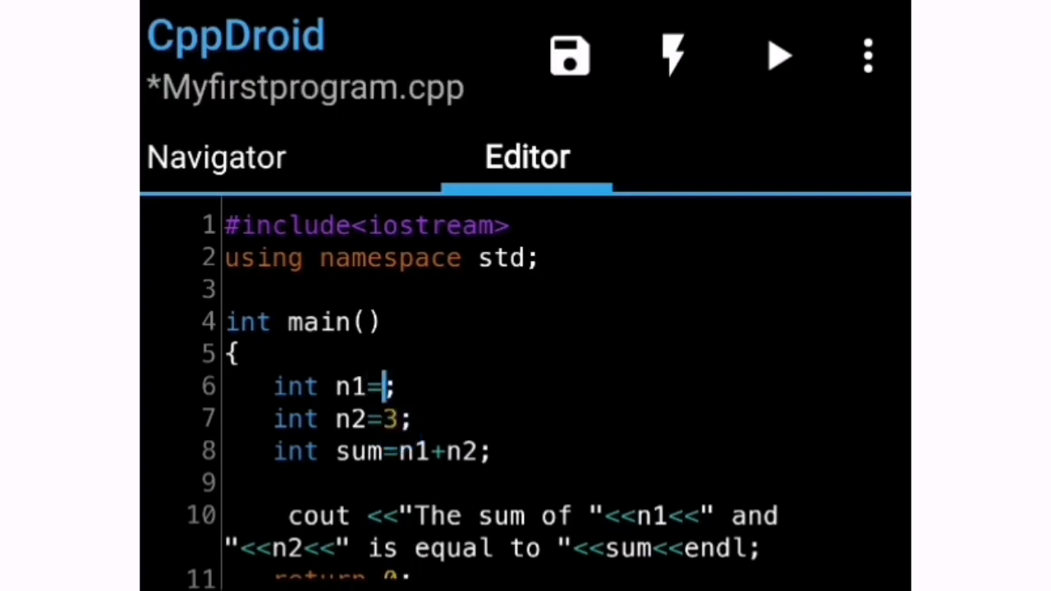
{"action": "type", "text": "15"}
{"action": "left_click", "coordinate": [399, 420]}
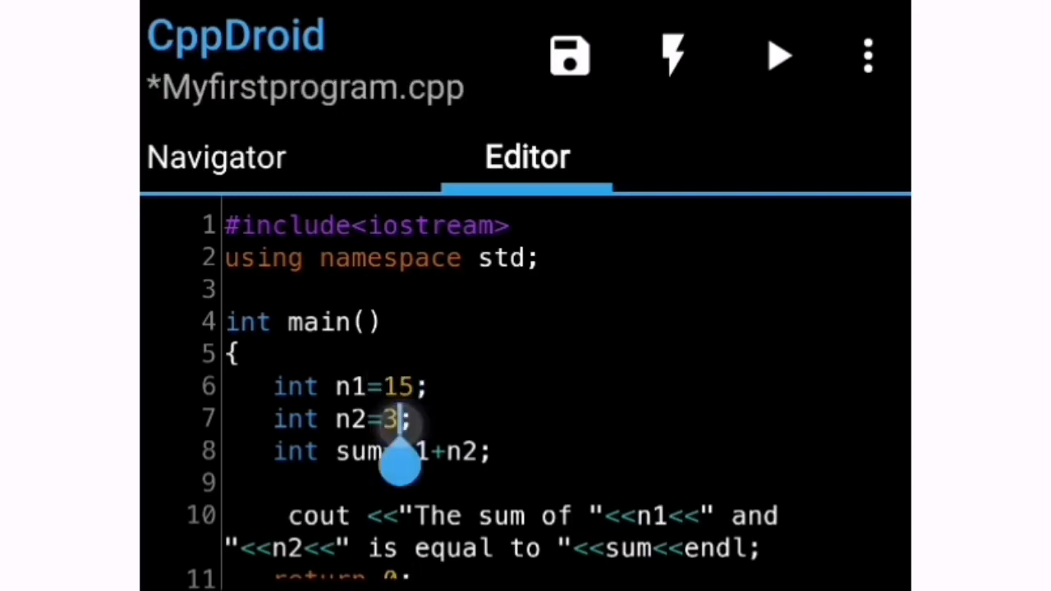
{"action": "key", "text": "BackSpace"}
{"action": "type", "text": "16"}
{"action": "scroll", "coordinate": [280, 329], "scroll_direction": "down", "scroll_amount": 3}
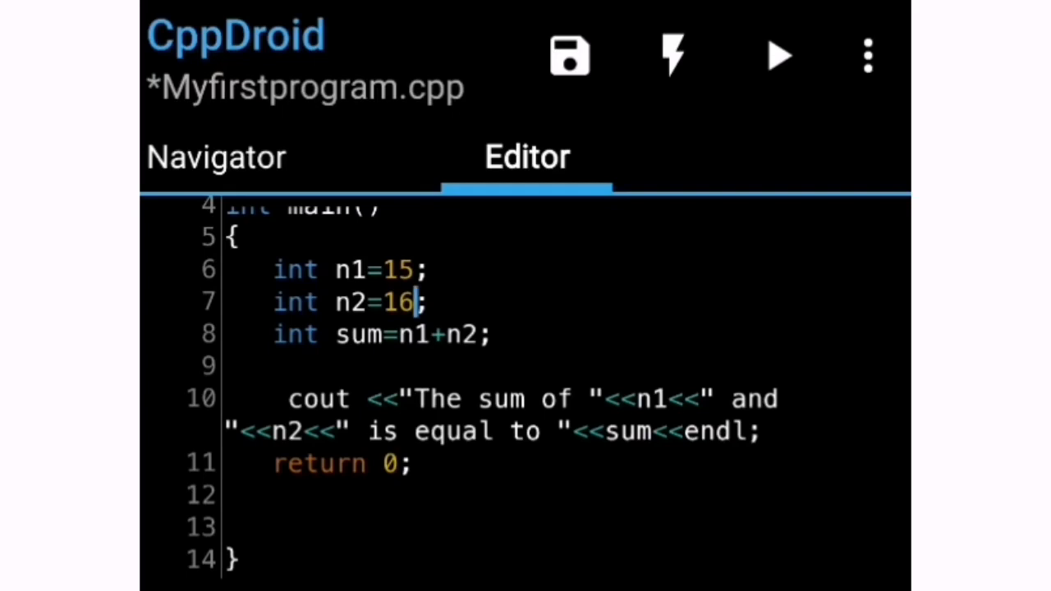
Save, compile and run to print 'The sum of 15 and 16 is equal to 31', then return to the code.
{"action": "left_click", "coordinate": [674, 55]}
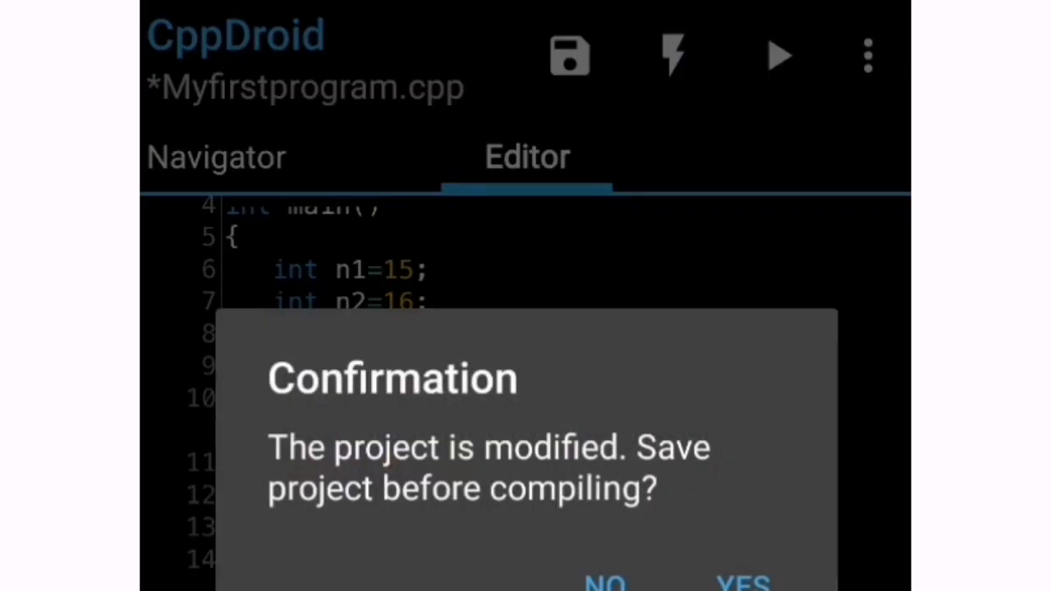
{"action": "left_click", "coordinate": [727, 579]}
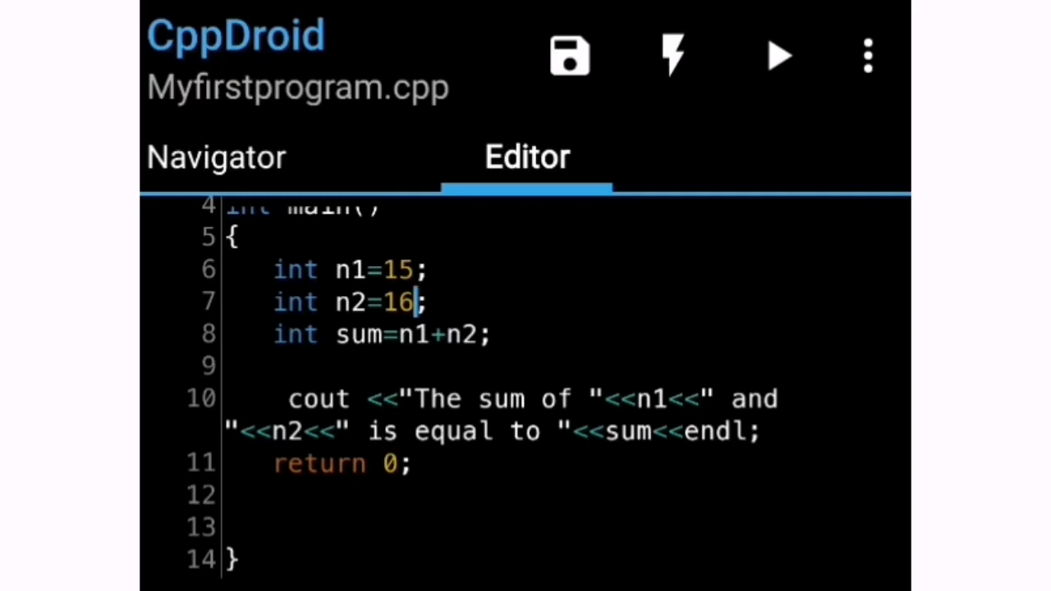
{"action": "left_click", "coordinate": [779, 56]}
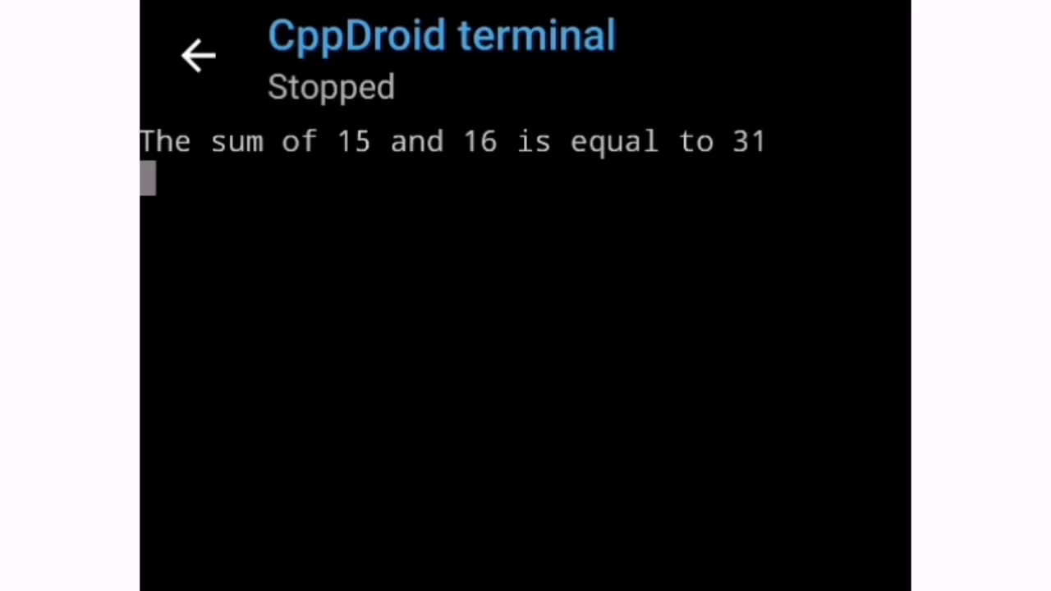
{"action": "left_click", "coordinate": [198, 56]}
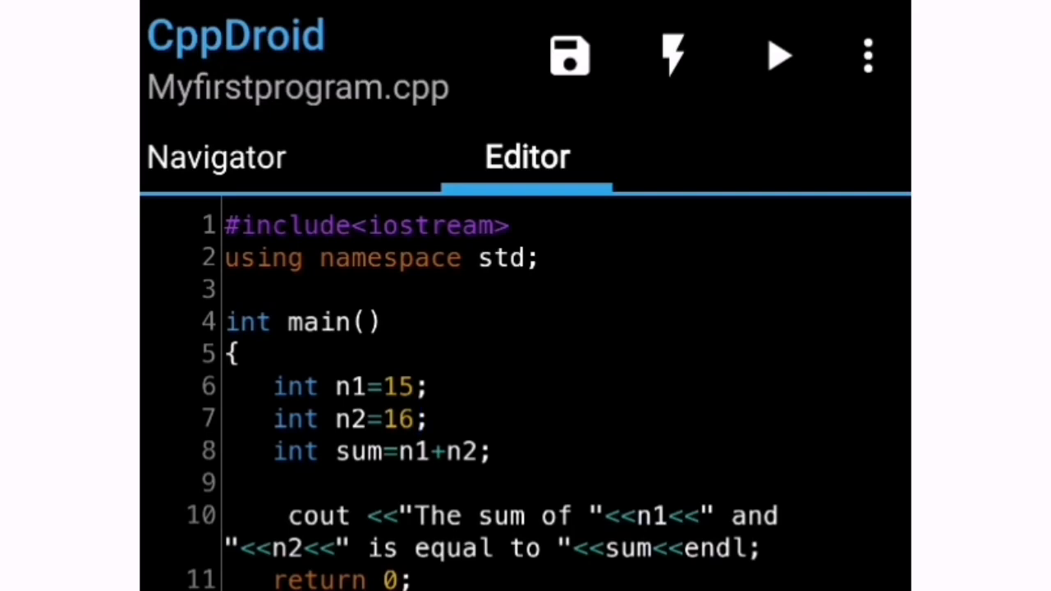
Change n1 to 115 and n2 to 6 on lines 6 and 7.
{"action": "left_click", "coordinate": [383, 386]}
{"action": "type", "text": "1"}
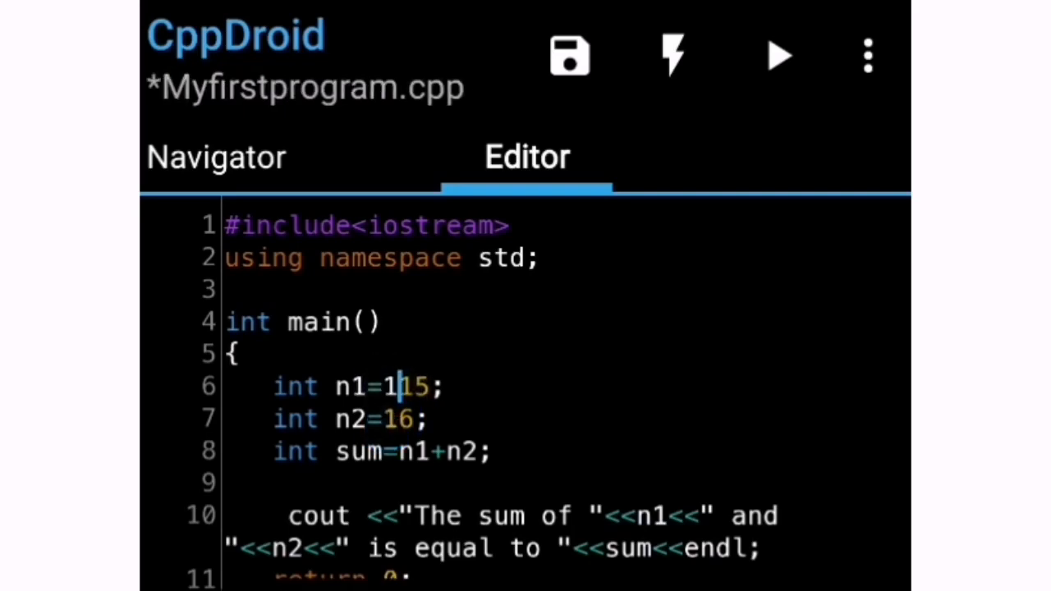
{"action": "left_click", "coordinate": [399, 419]}
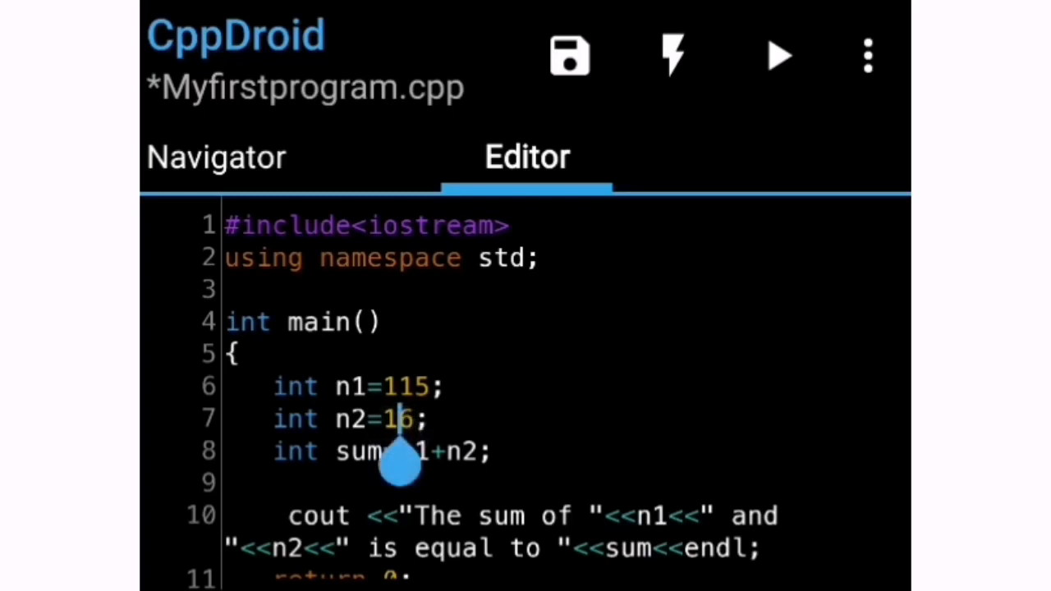
{"action": "key", "text": "BackSpace"}
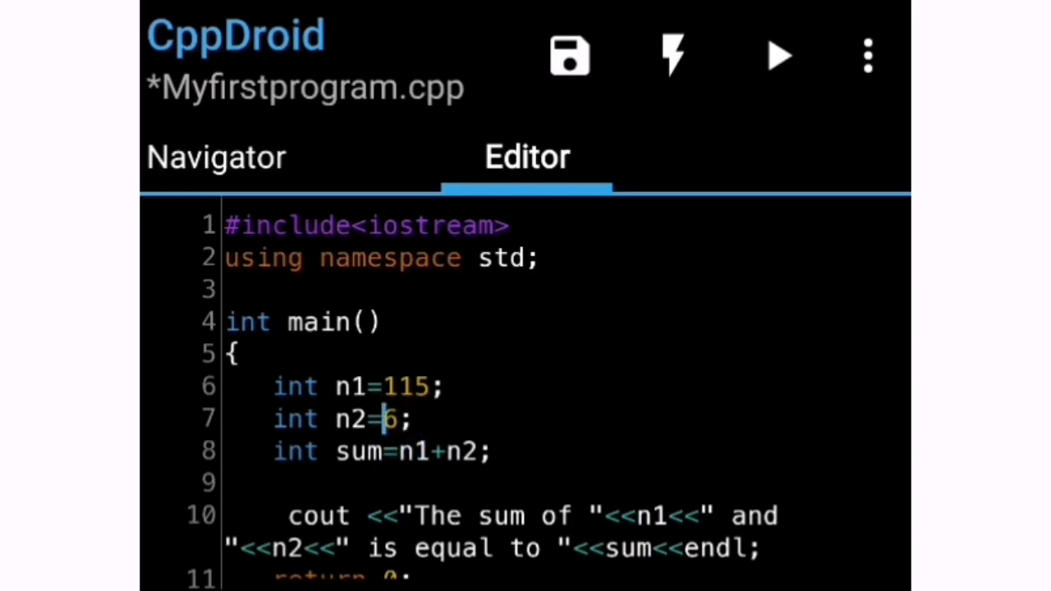
Save, compile and run to print 'The sum of 115 and 6 is equal to 121'.
{"action": "left_click", "coordinate": [672, 56]}
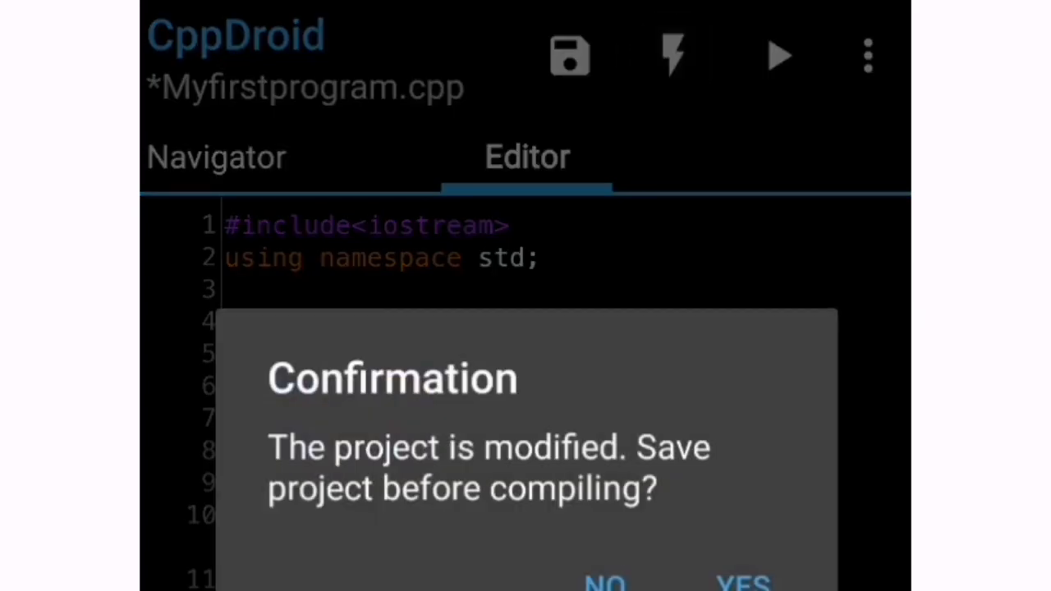
{"action": "left_click", "coordinate": [743, 582]}
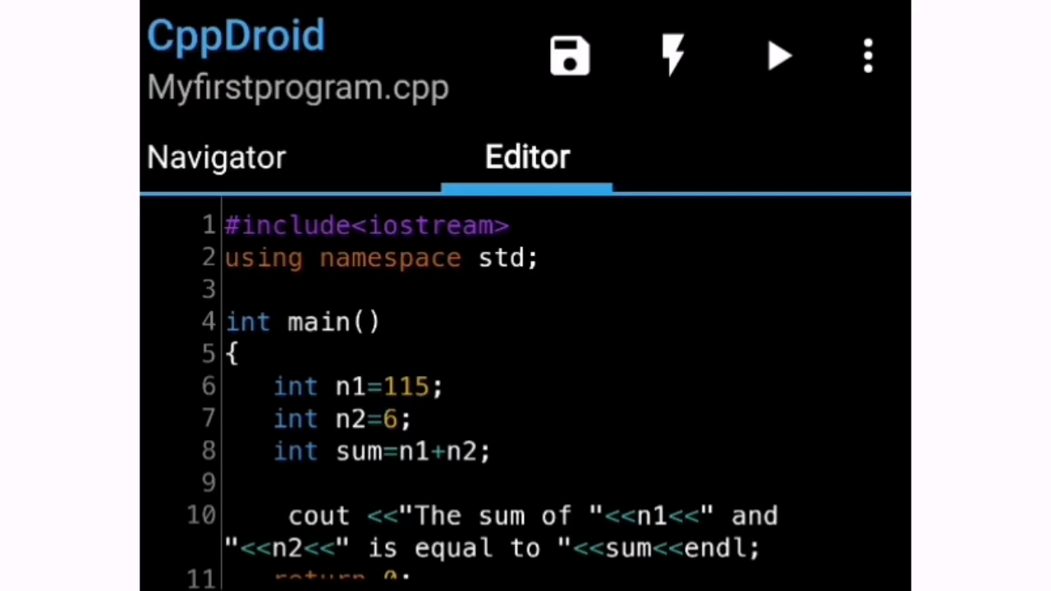
{"action": "left_click", "coordinate": [778, 55]}
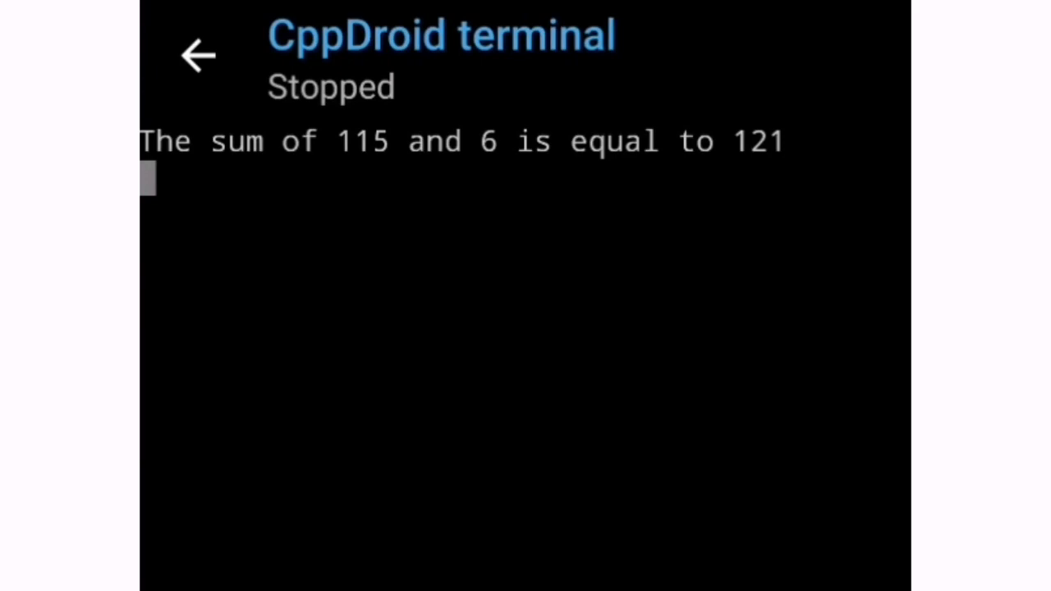